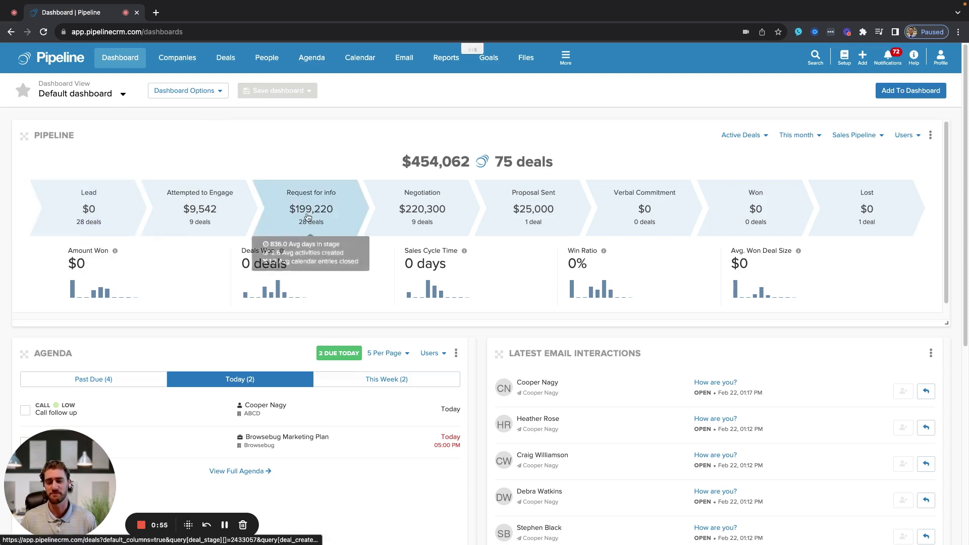
# Step: View the Project Management Pipeline in the dashboard's Pipeline widget and return the widget to Sales Pipeline (default)
pyautogui.moveTo(393, 215)
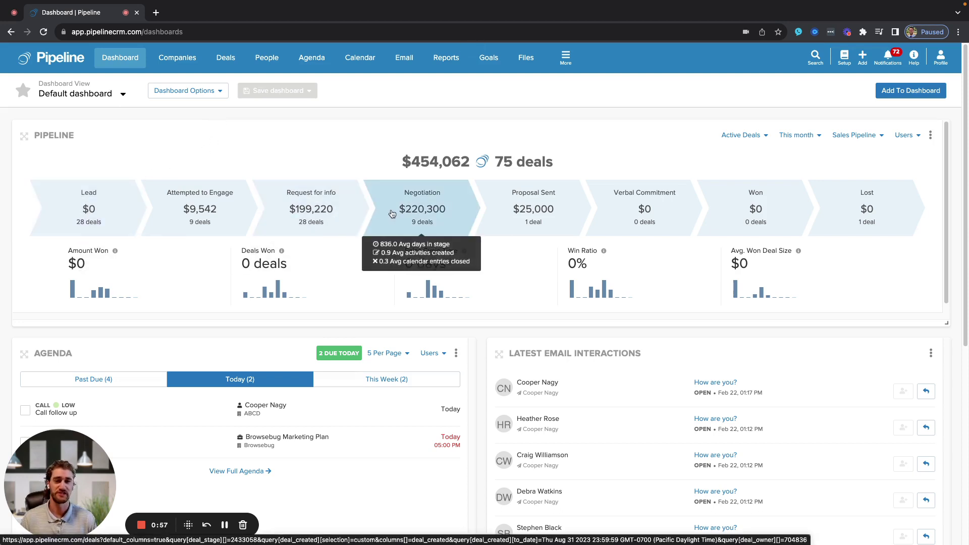
pyautogui.moveTo(290, 194)
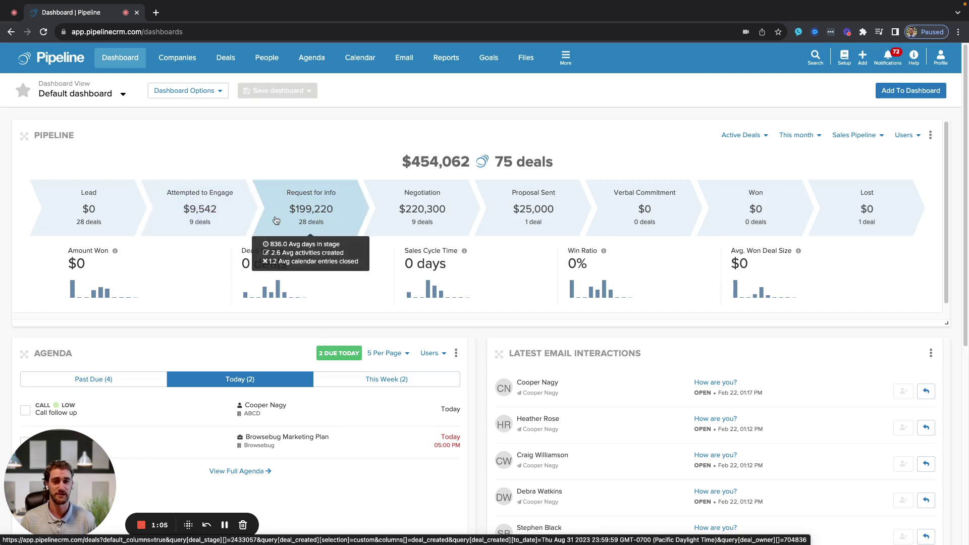
pyautogui.click(880, 140)
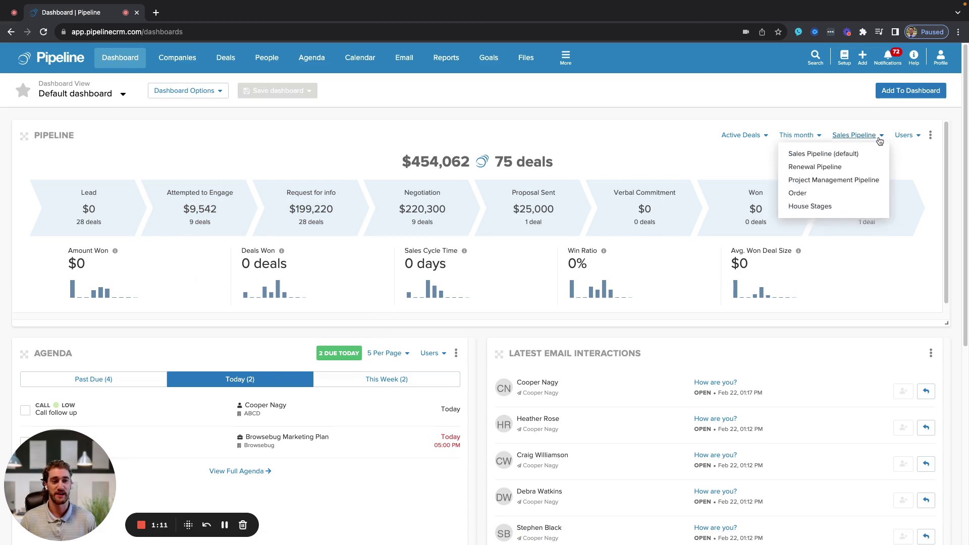
pyautogui.click(801, 181)
pyautogui.moveTo(319, 211)
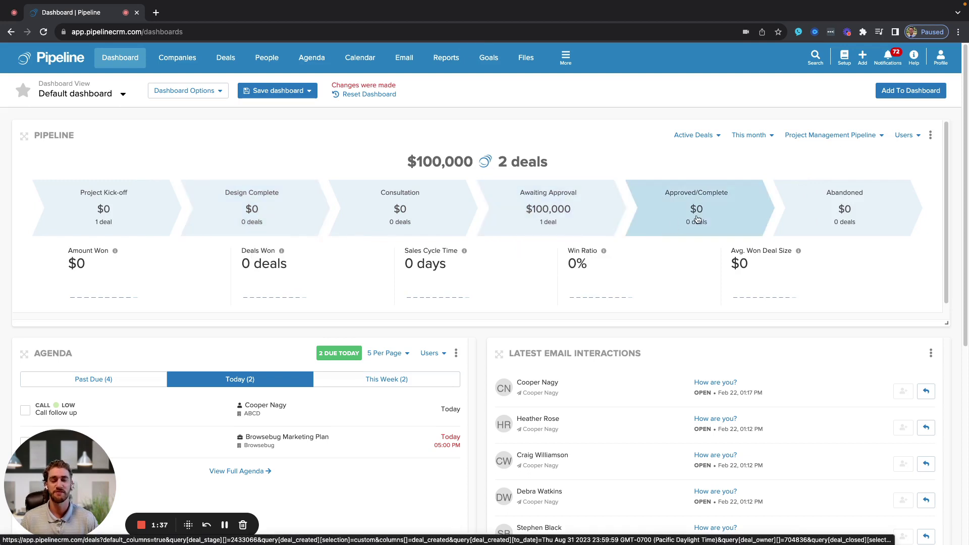
pyautogui.click(858, 135)
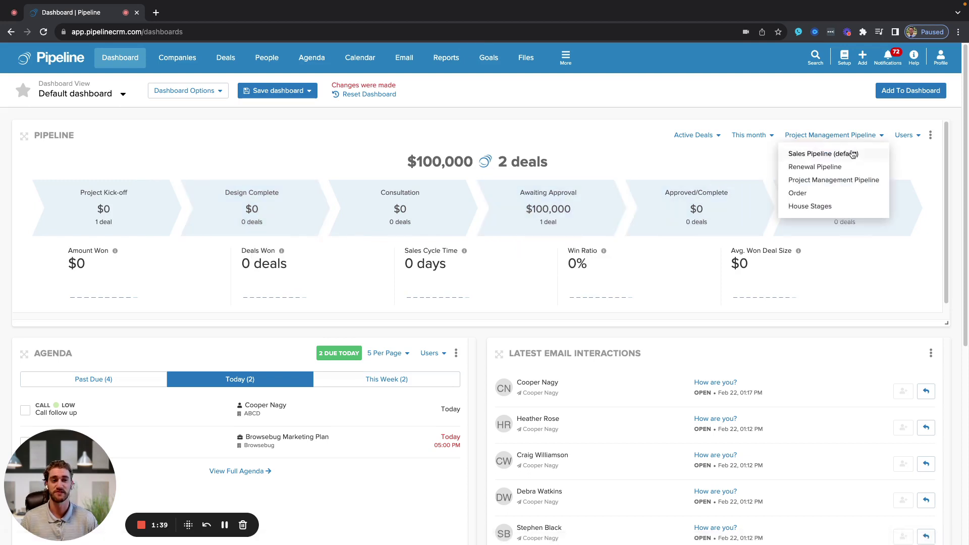
pyautogui.click(852, 153)
pyautogui.moveTo(323, 225)
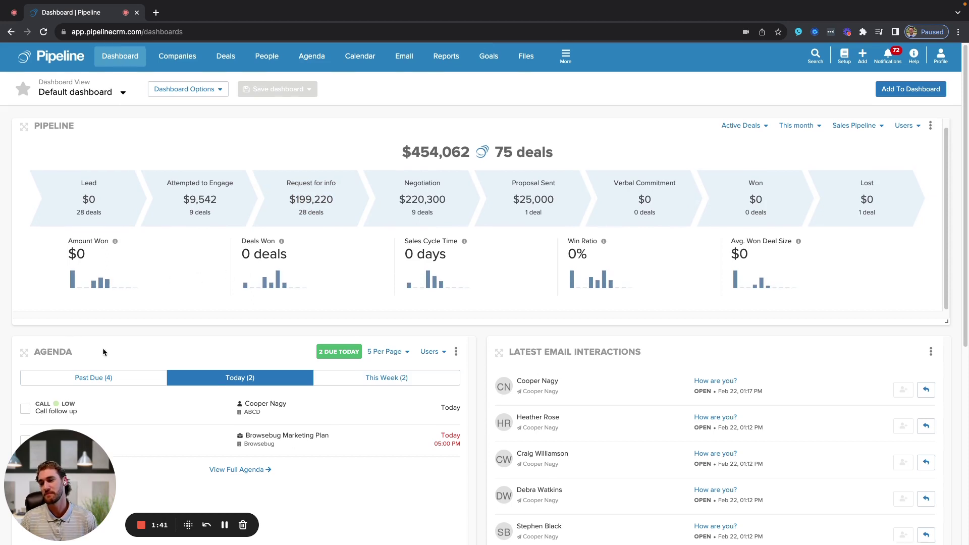
# Step: Review today's tasks in the Agenda widget, including their due dates and the actions available for the Demo task
pyautogui.scroll(-3, 102, 347)
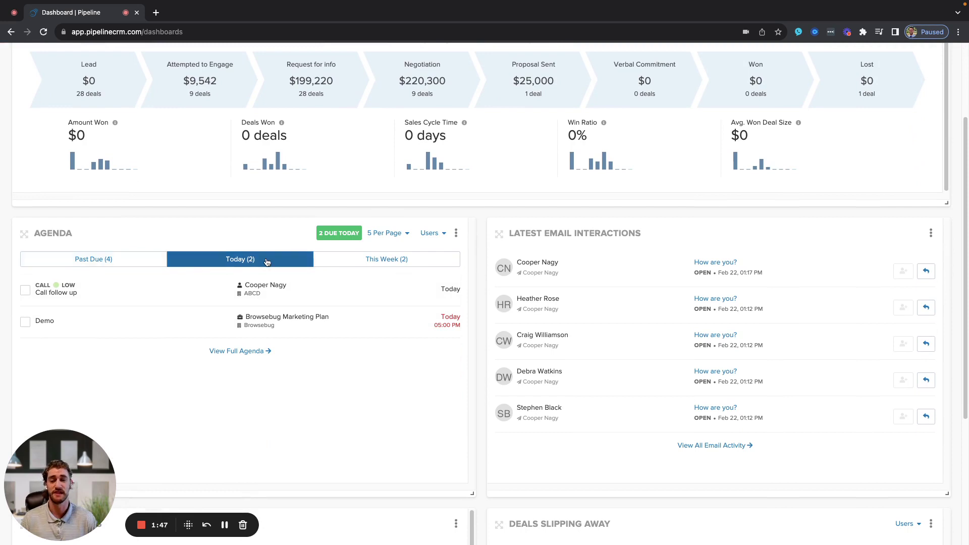
pyautogui.doubleClick(449, 290)
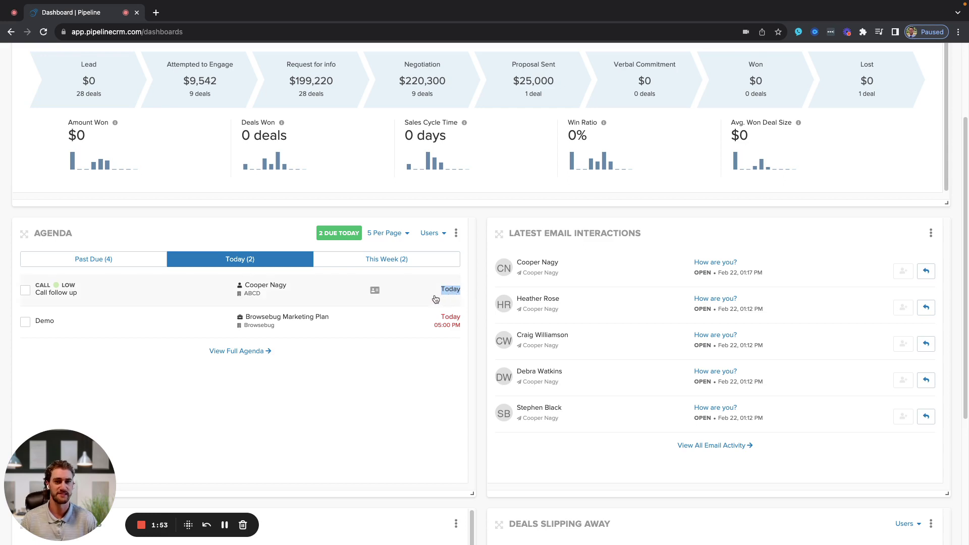
pyautogui.moveTo(428, 325); pyautogui.dragTo(460, 328)
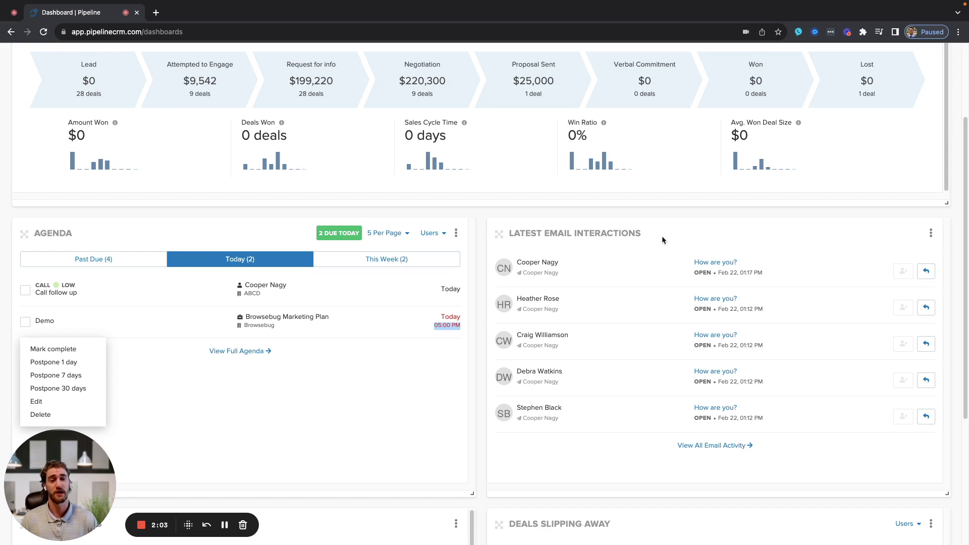
pyautogui.click(671, 251)
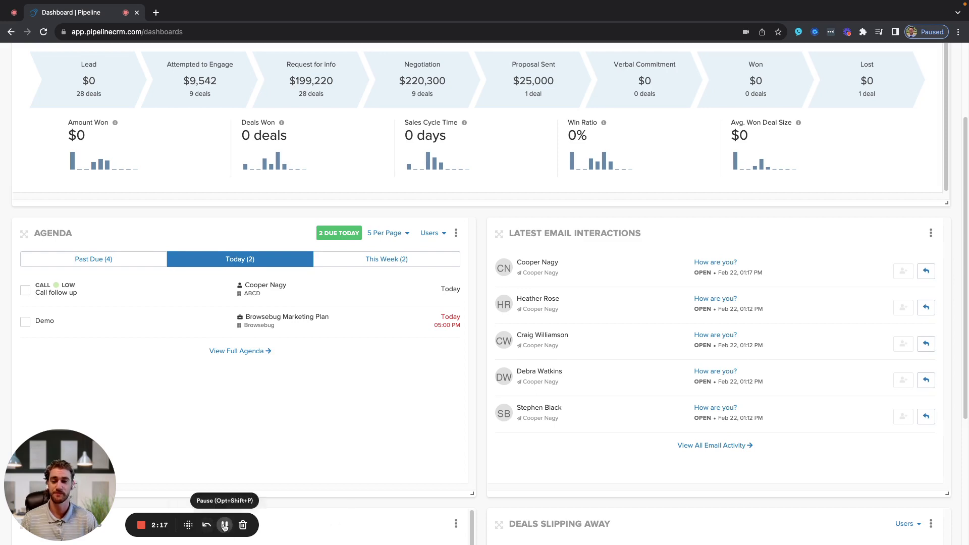
# Step: Examine the Starred Lists and Deals Slipping Away widgets, including how Starred Lists can be moved or removed
pyautogui.scroll(1, 467, 308)
pyautogui.scroll(-5, 467, 305)
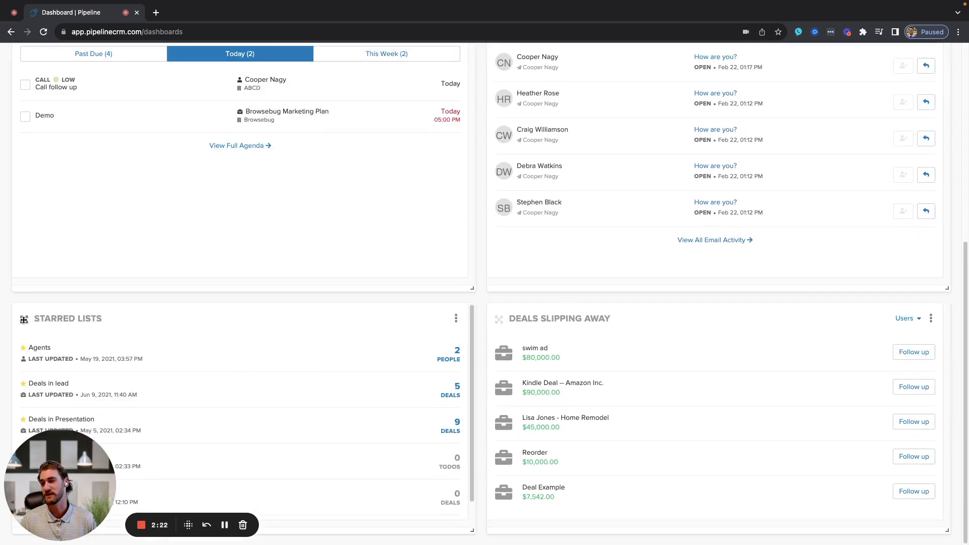
pyautogui.moveTo(23, 319)
pyautogui.mouseDown()
pyautogui.moveTo(23, 215)
pyautogui.moveTo(23, 323)
pyautogui.mouseUp()
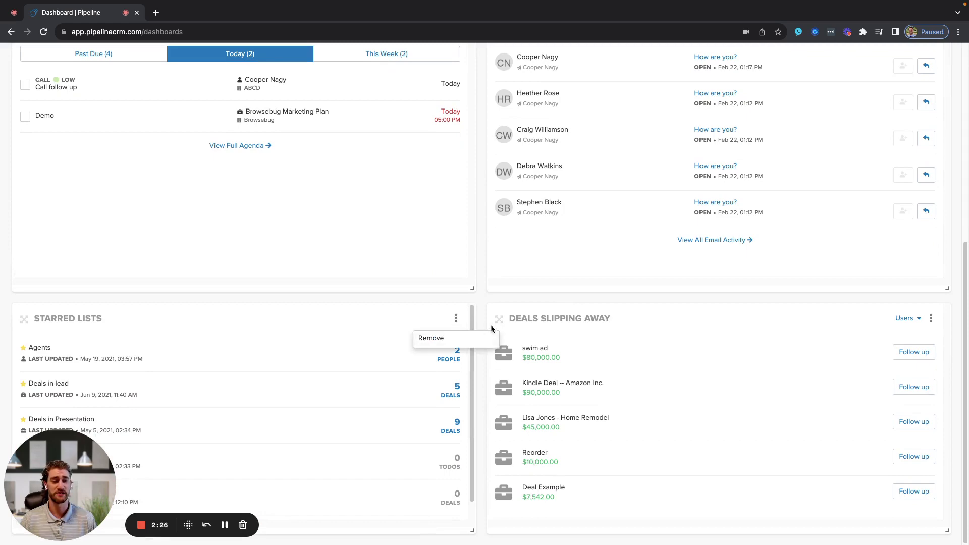
# Step: View the kinds of content that can be added to the dashboard and close the choices without adding anything
pyautogui.scroll(7, 484, 234)
pyautogui.click(910, 93)
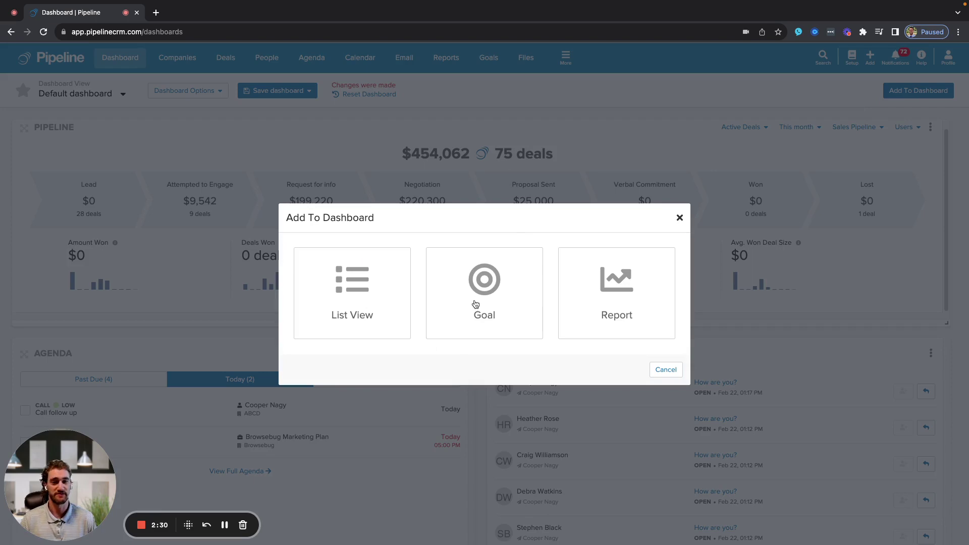
pyautogui.click(679, 218)
# Step: Open the saved D2 dashboard and look through its list of deals forecasted to close
pyautogui.click(122, 96)
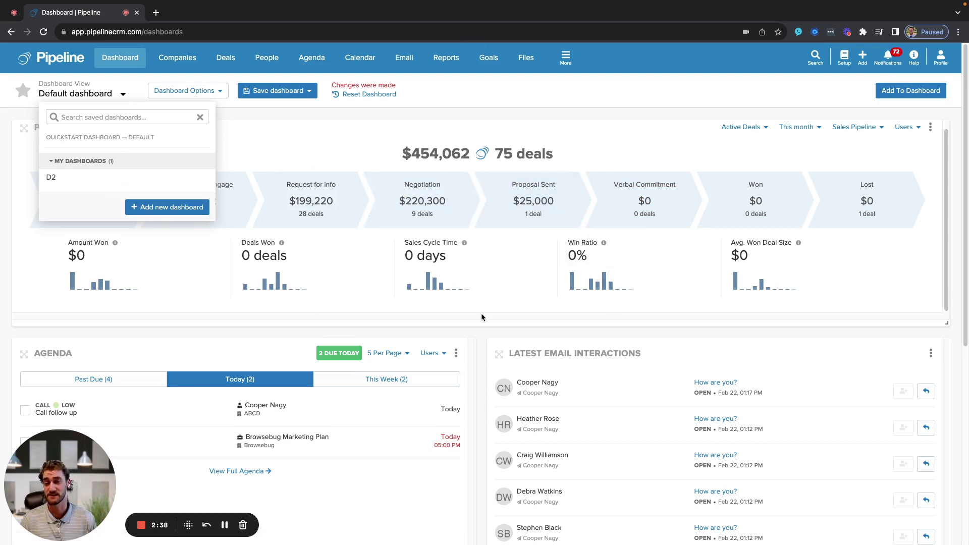
pyautogui.click(119, 180)
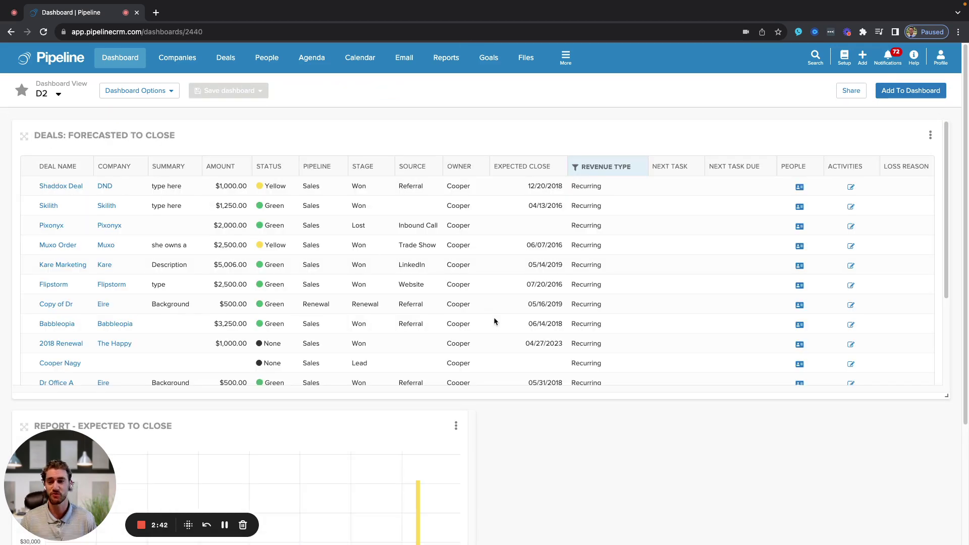
pyautogui.scroll(-3, 494, 317)
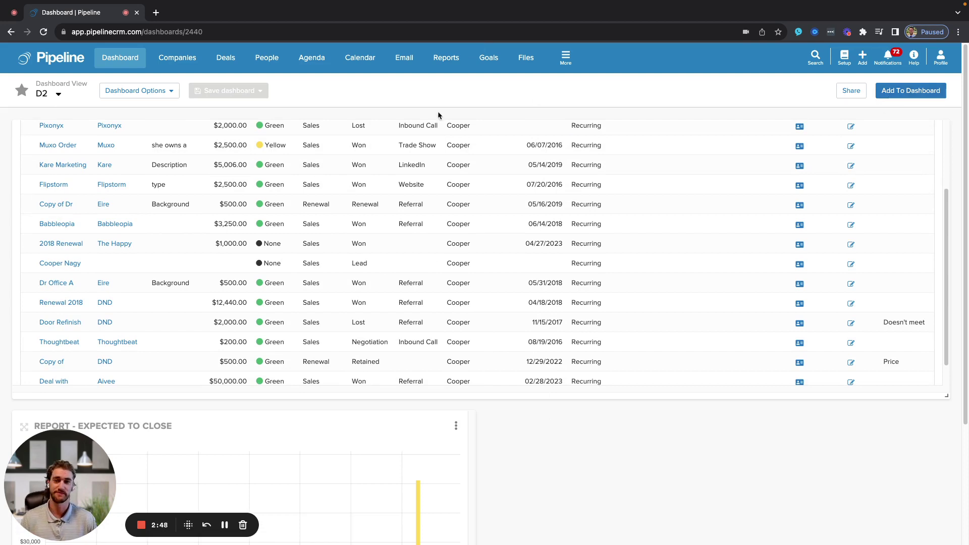
pyautogui.click(225, 524)
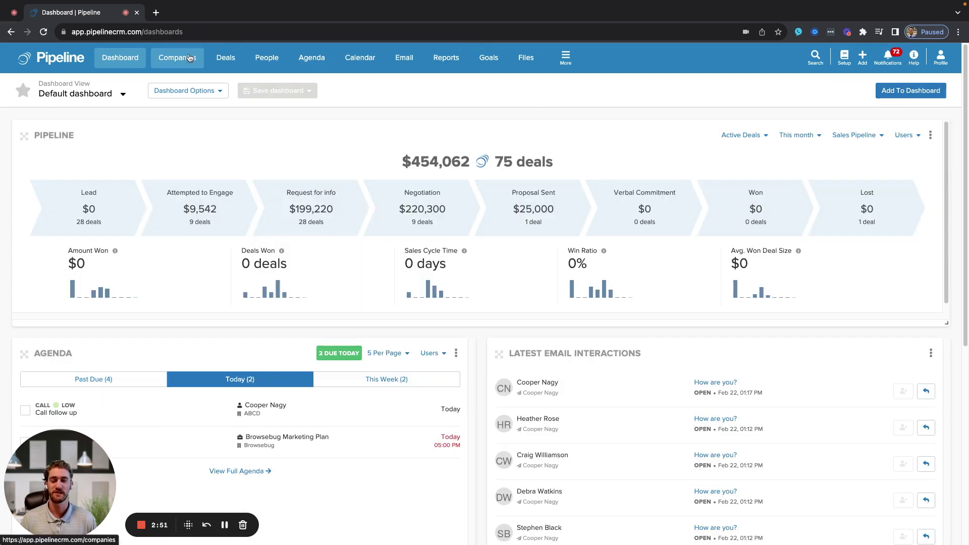
# Step: Open the Deals list and view the columns that can be added or removed
pyautogui.click(227, 58)
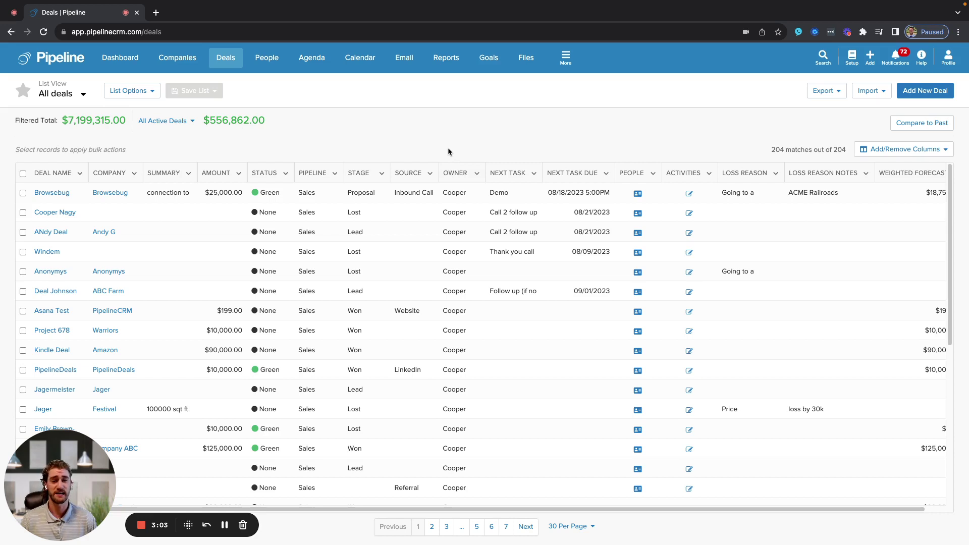
pyautogui.click(916, 151)
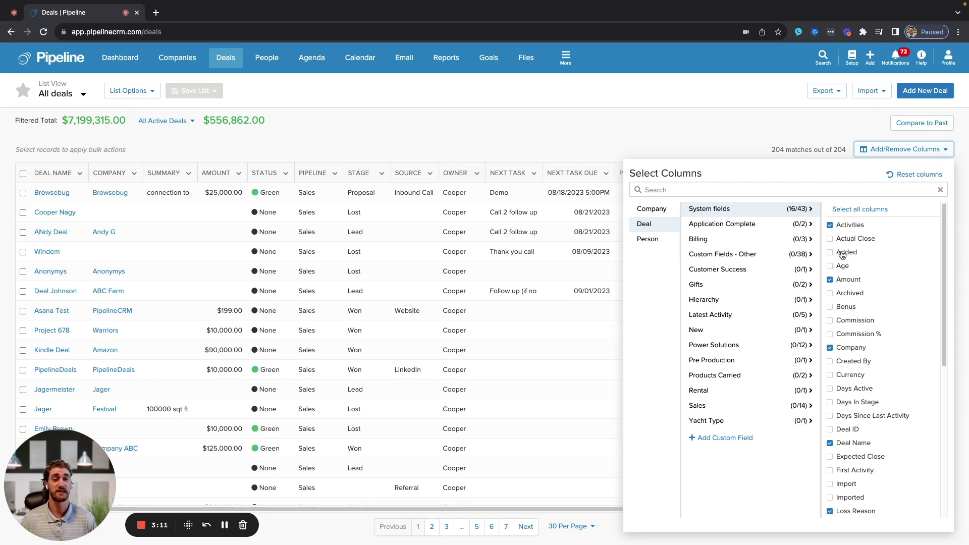
pyautogui.click(646, 126)
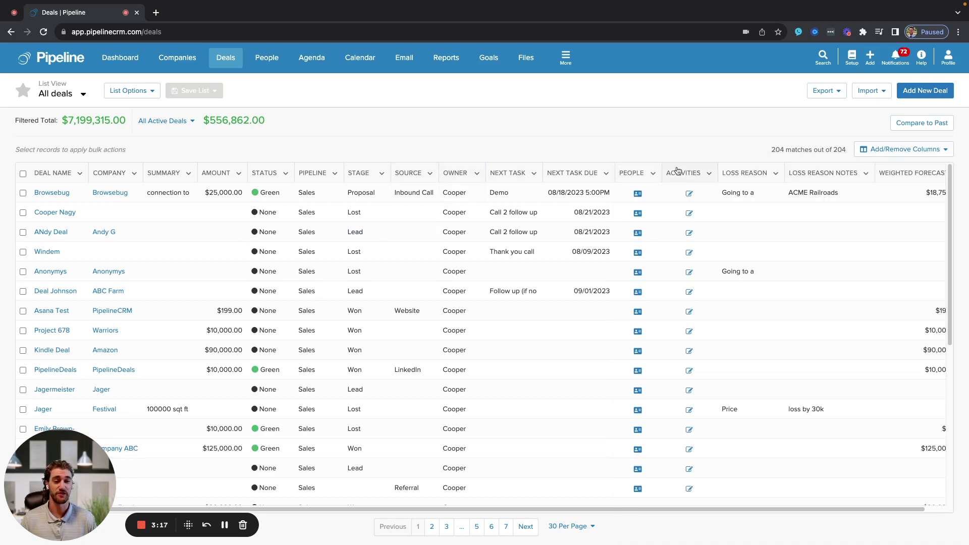
# Step: Widen the Owner column in the deals list and view the saved deal lists
pyautogui.moveTo(487, 173); pyautogui.dragTo(539, 173)
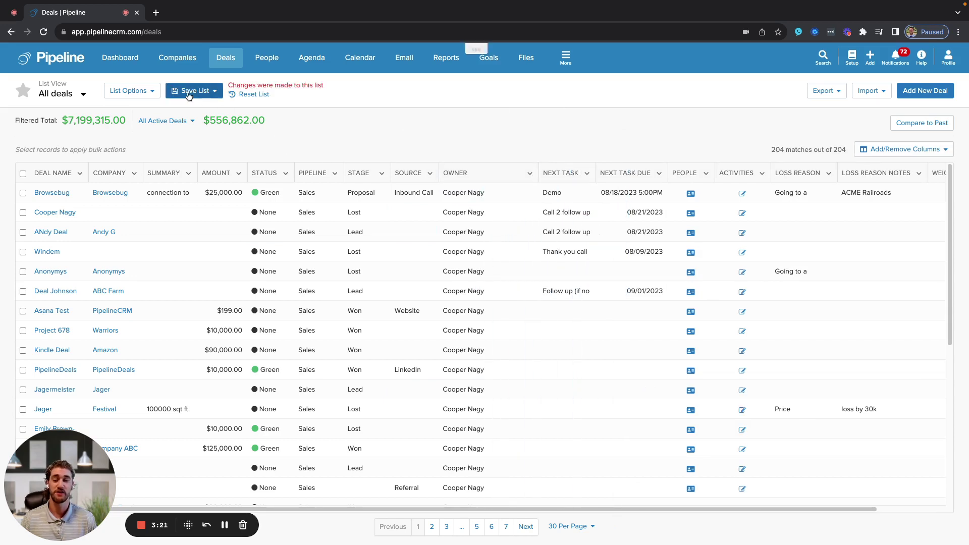
pyautogui.click(82, 95)
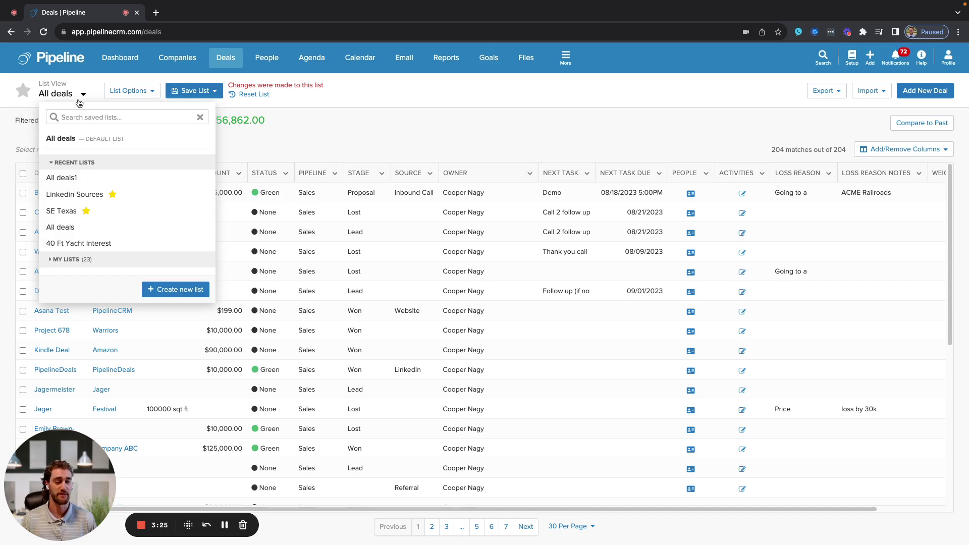
pyautogui.click(260, 120)
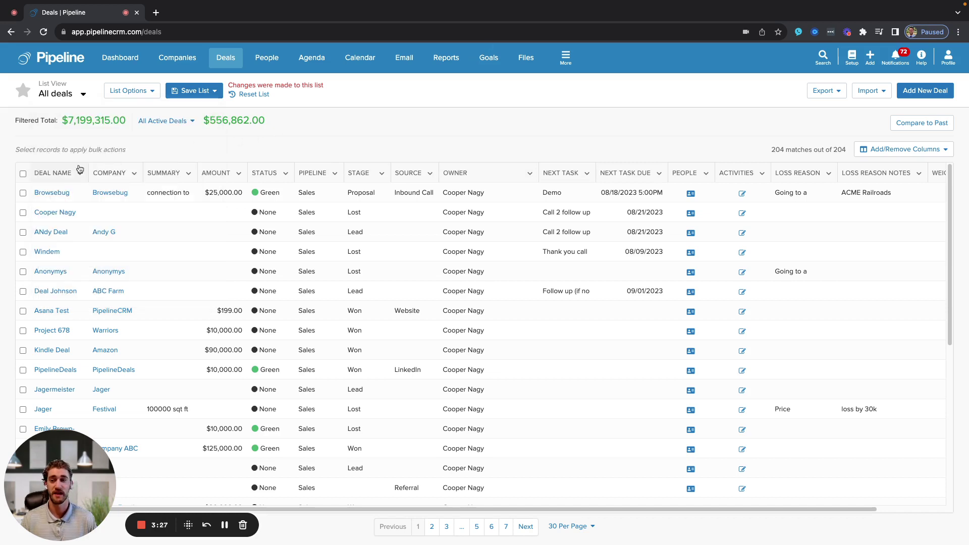
# Step: Select all deals on the current page and start a new bulk email named 123
pyautogui.click(23, 174)
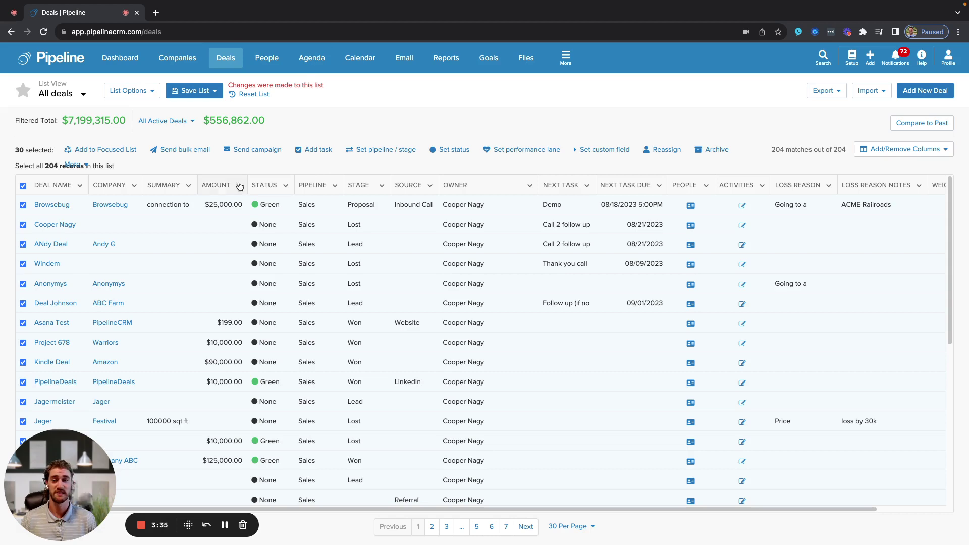
pyautogui.click(187, 152)
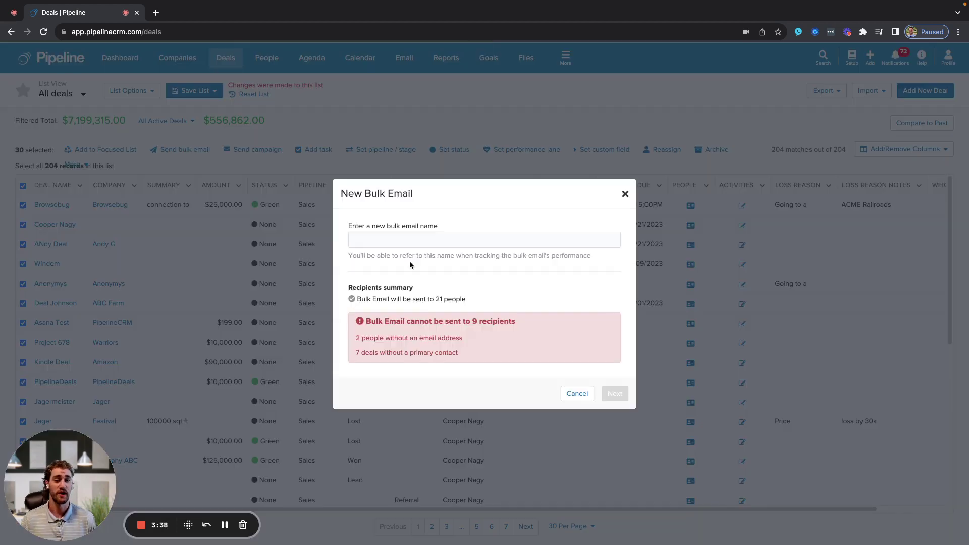
pyautogui.click(431, 241)
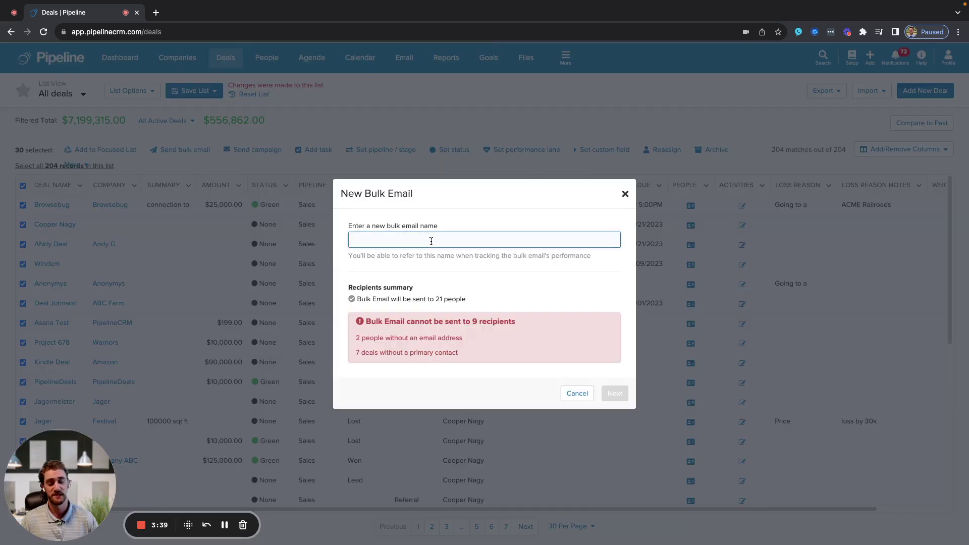
pyautogui.write('123')
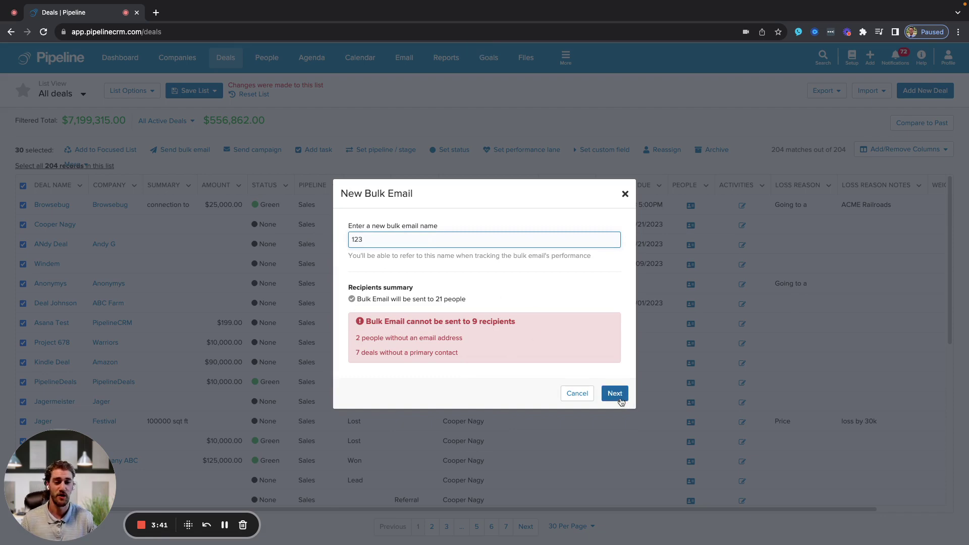
pyautogui.click(615, 394)
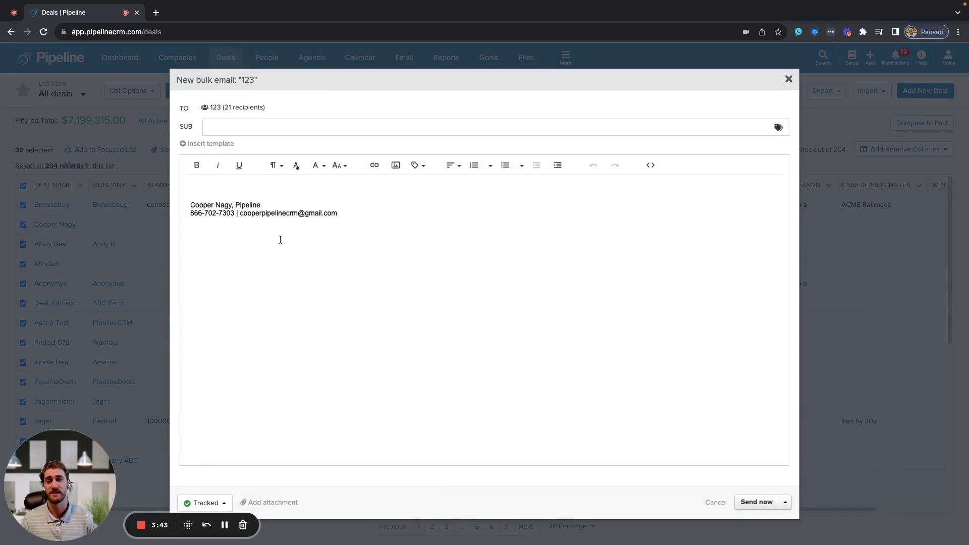
# Step: Apply the Initial Reach out template to the bulk email
pyautogui.click(206, 146)
pyautogui.click(235, 150)
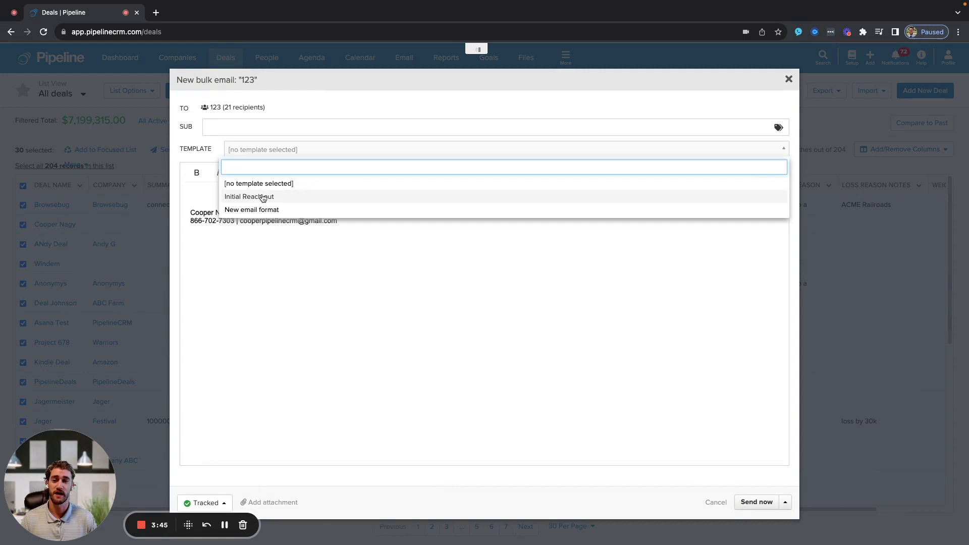
pyautogui.click(262, 196)
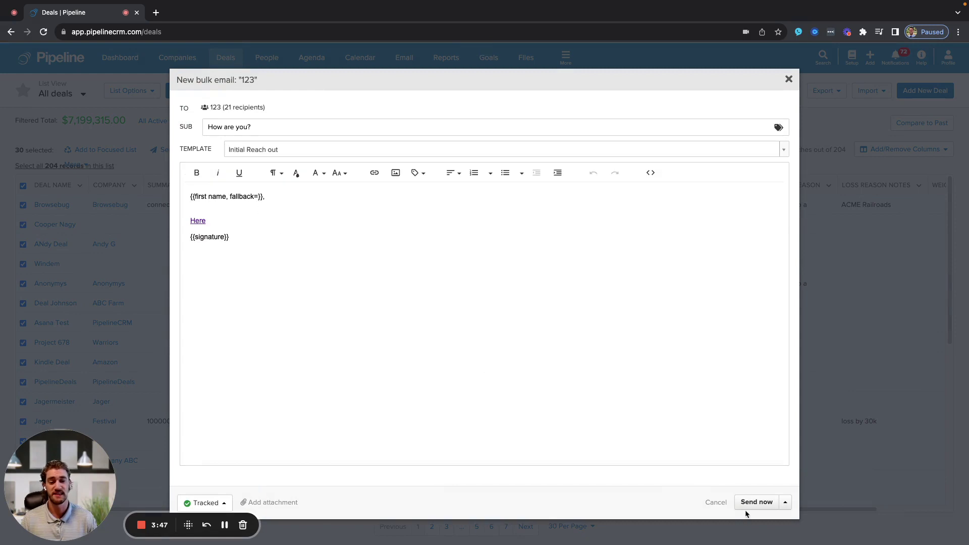
# Step: Choose to schedule the bulk email for later, view the date and time options, and discard the email
pyautogui.click(785, 502)
pyautogui.click(689, 456)
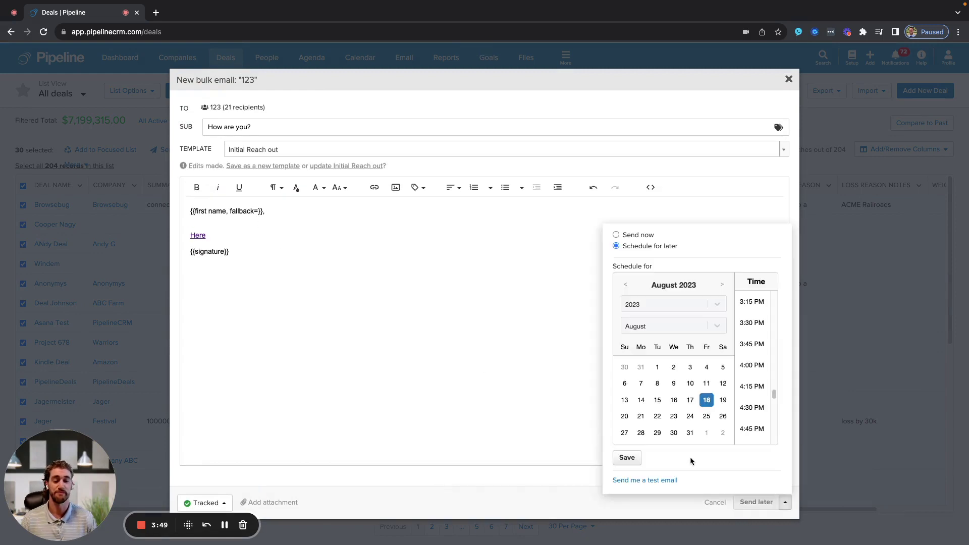
pyautogui.click(789, 79)
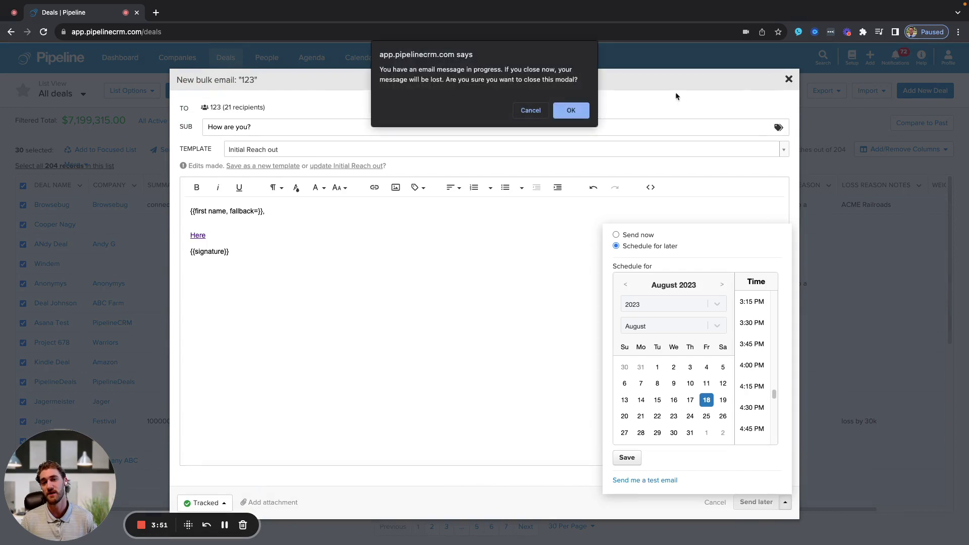
pyautogui.click(576, 112)
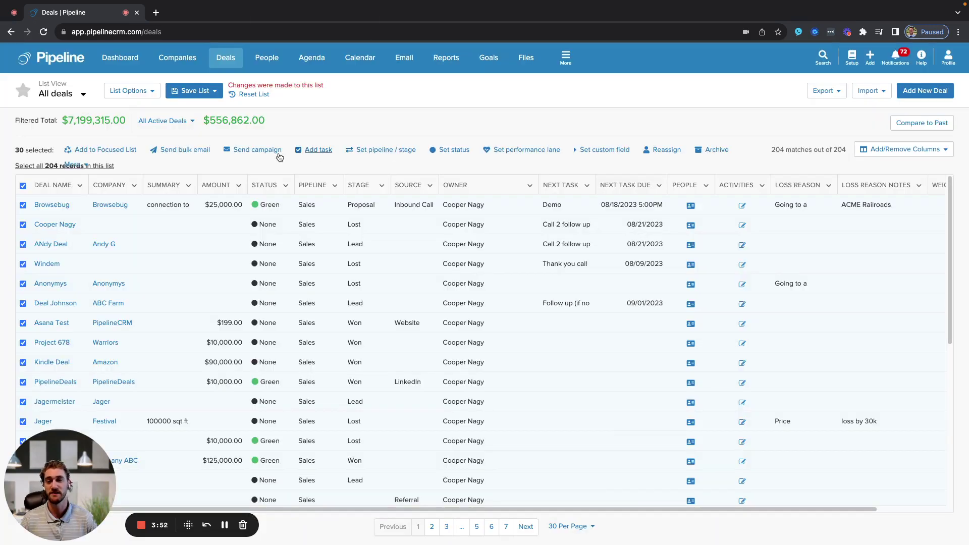
# Step: Start adding the selected deals to an email campaign and view the available campaigns without choosing one
pyautogui.click(235, 151)
pyautogui.click(464, 298)
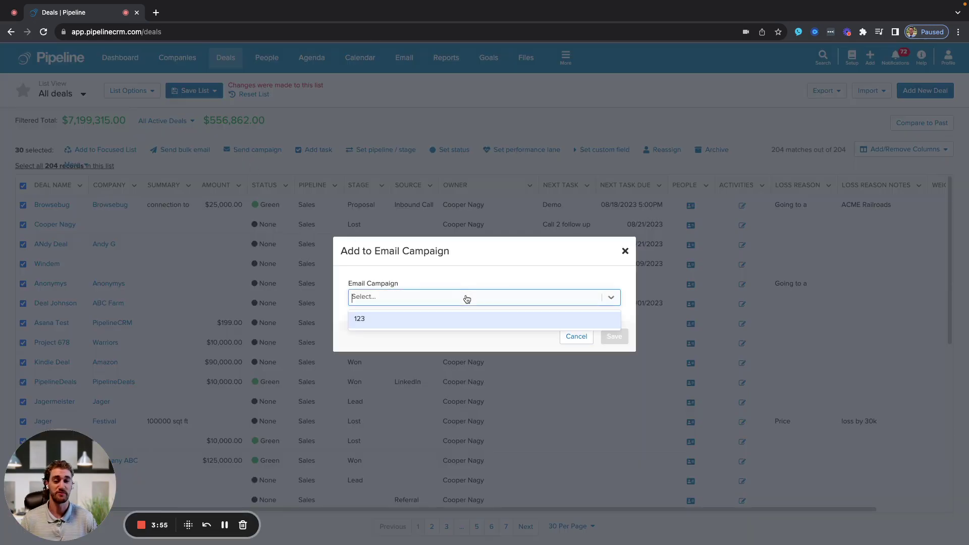
pyautogui.click(579, 258)
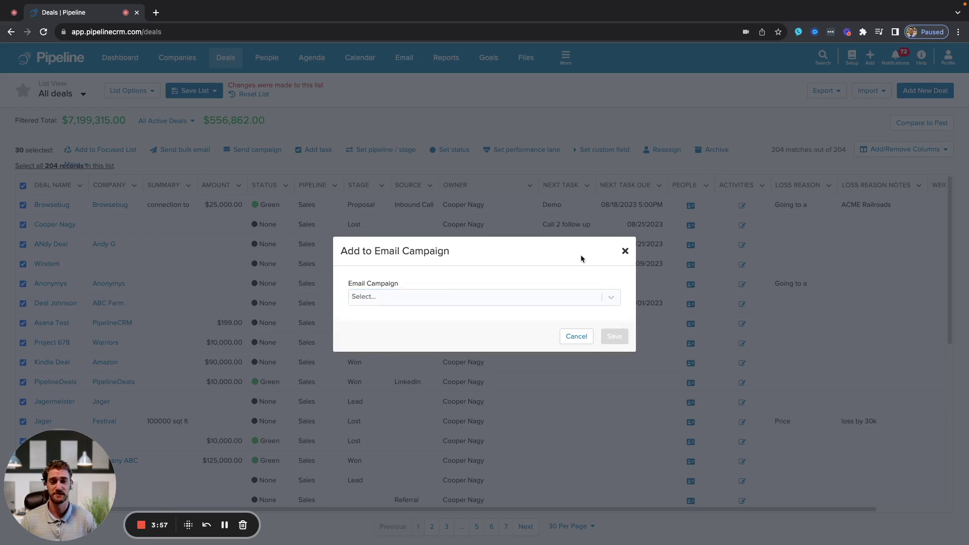
# Step: Dismiss adding the deals to a campaign and open the details of the 123 email campaign
pyautogui.click(625, 251)
pyautogui.click(404, 58)
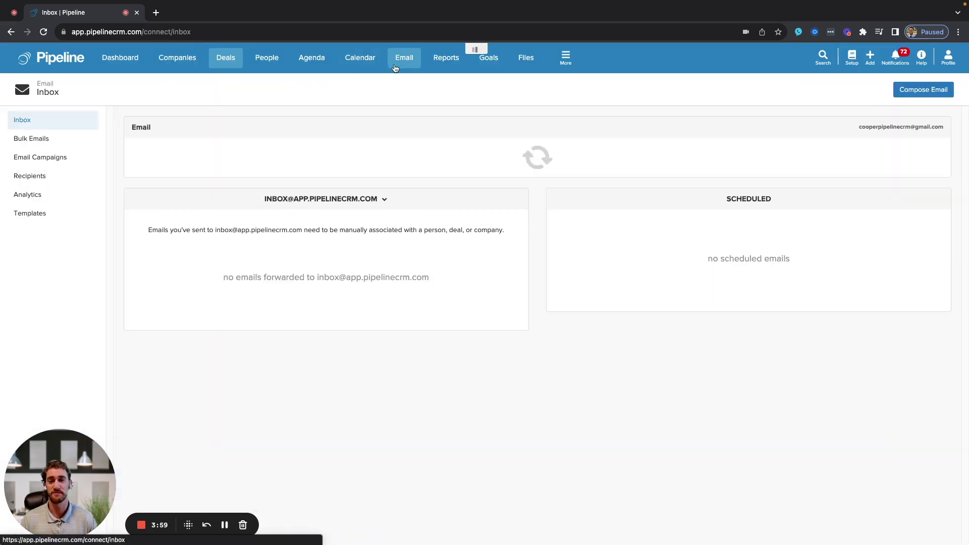
pyautogui.click(58, 159)
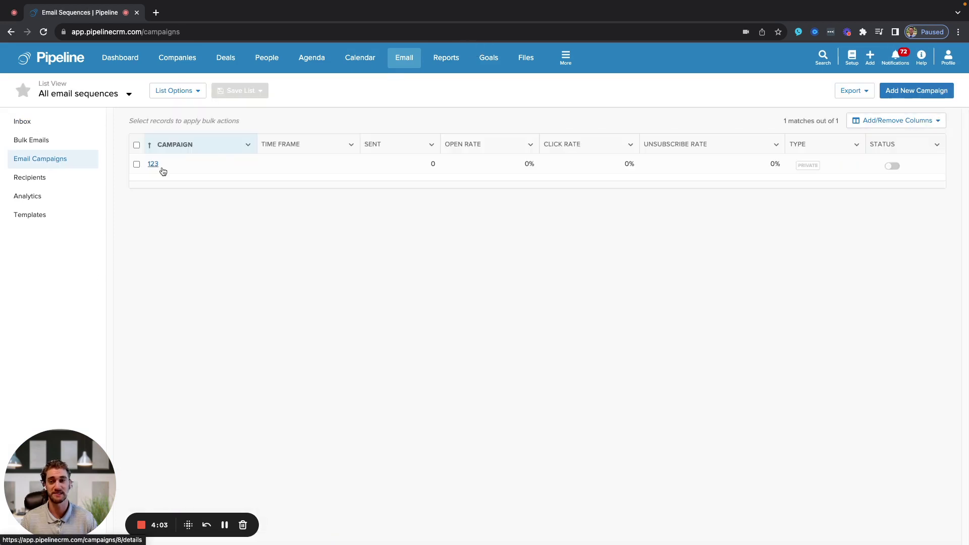
pyautogui.click(153, 165)
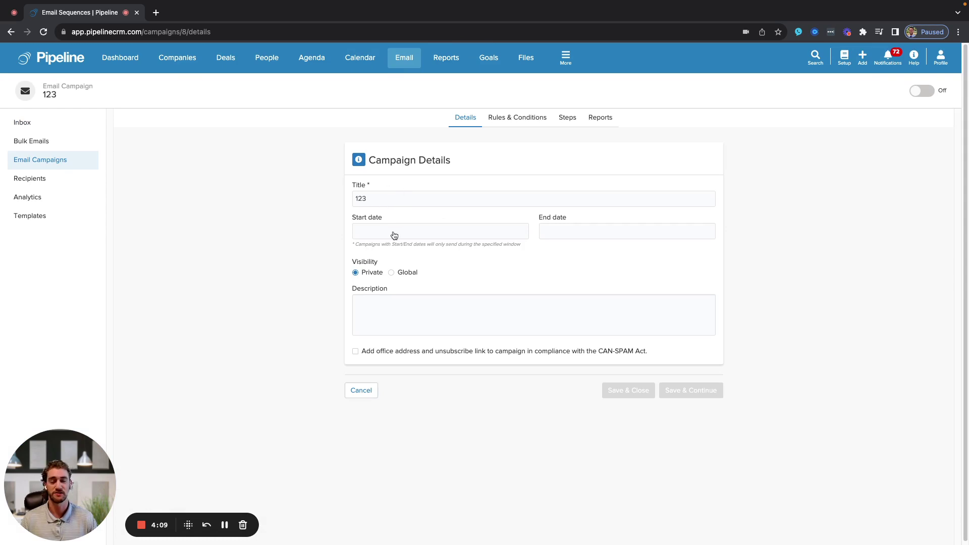
# Step: View the 123 campaign's rules and conditions, including the record types that can trigger Add To Campaign
pyautogui.click(522, 121)
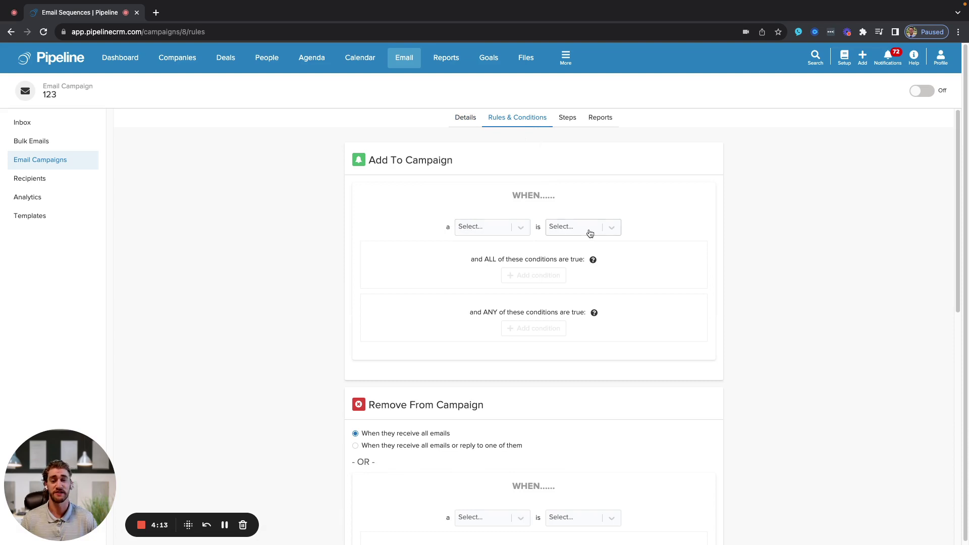
pyautogui.click(510, 227)
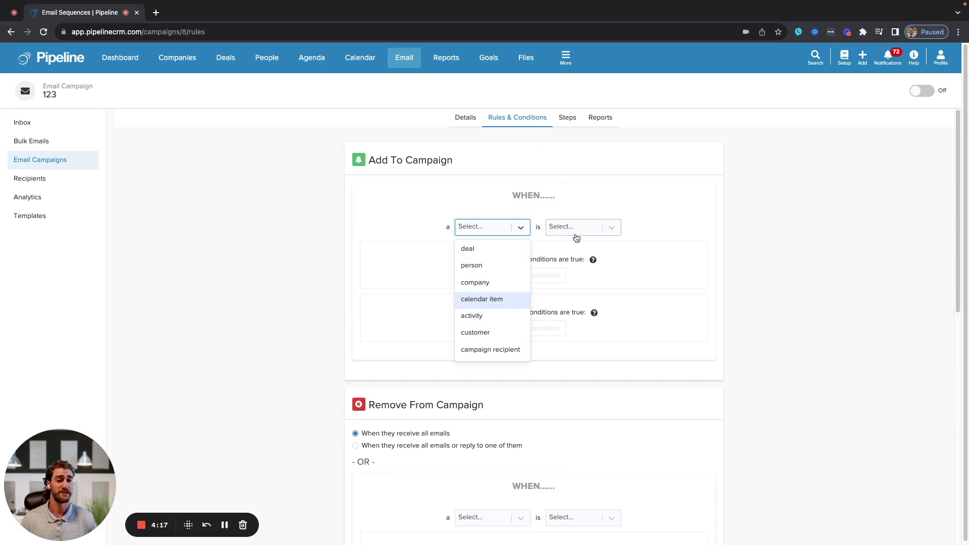
pyautogui.click(575, 208)
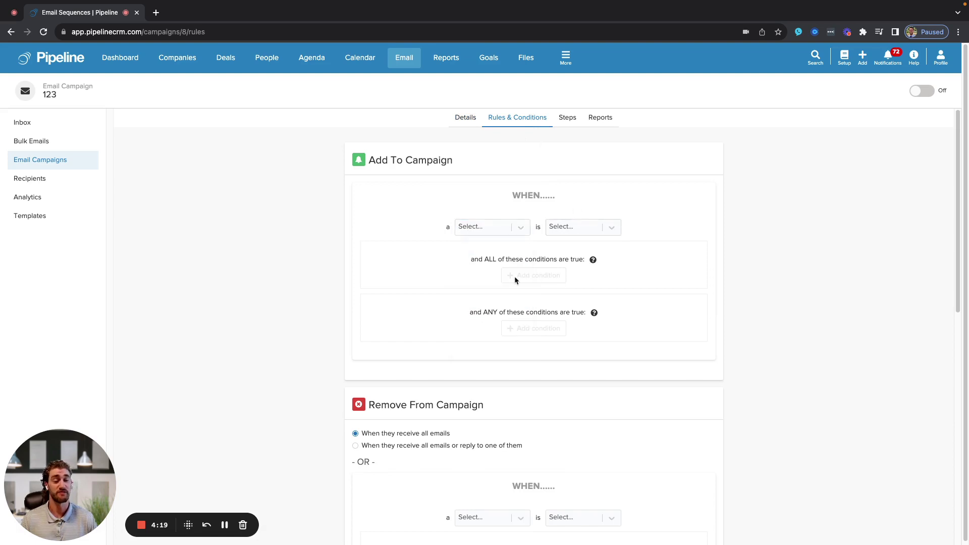
# Step: Add two Send an Email steps to the 123 campaign without saving
pyautogui.click(560, 120)
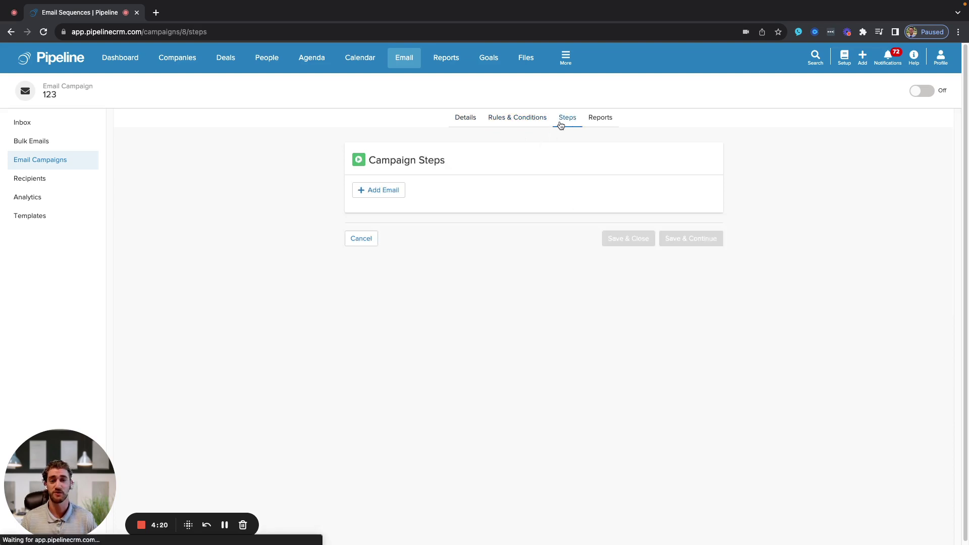
pyautogui.click(395, 197)
pyautogui.click(375, 295)
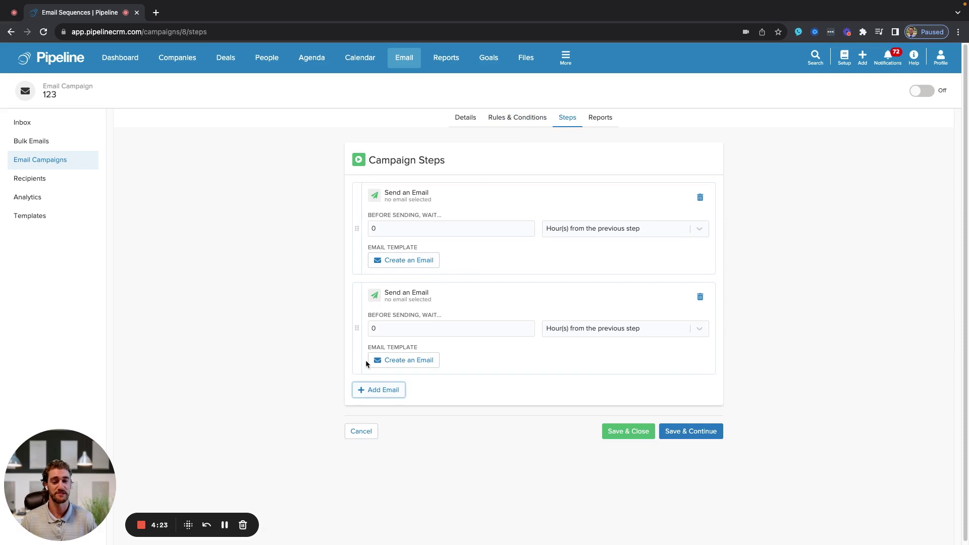
# Step: Open the Browsebug deal from the deals list and review its details, people, activity feed and agenda
pyautogui.click(224, 59)
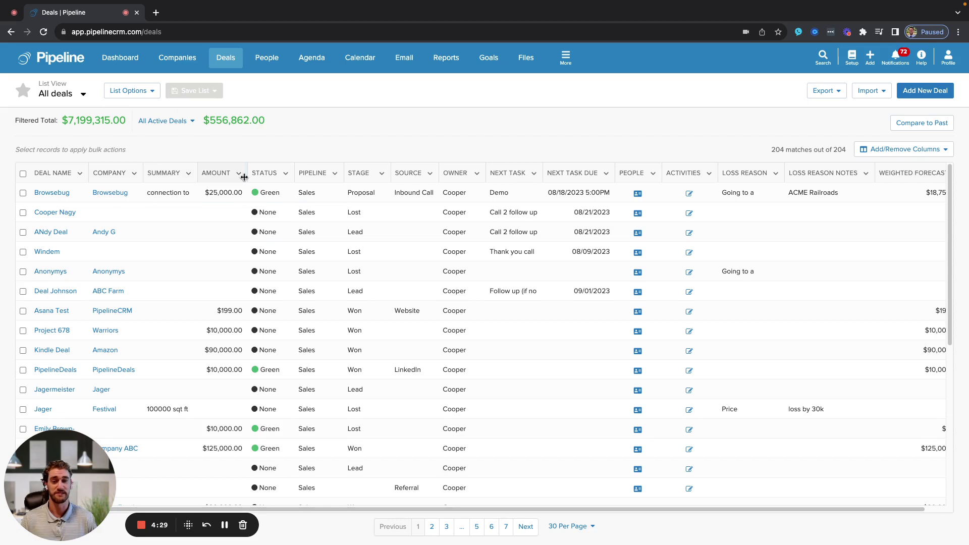
pyautogui.click(55, 193)
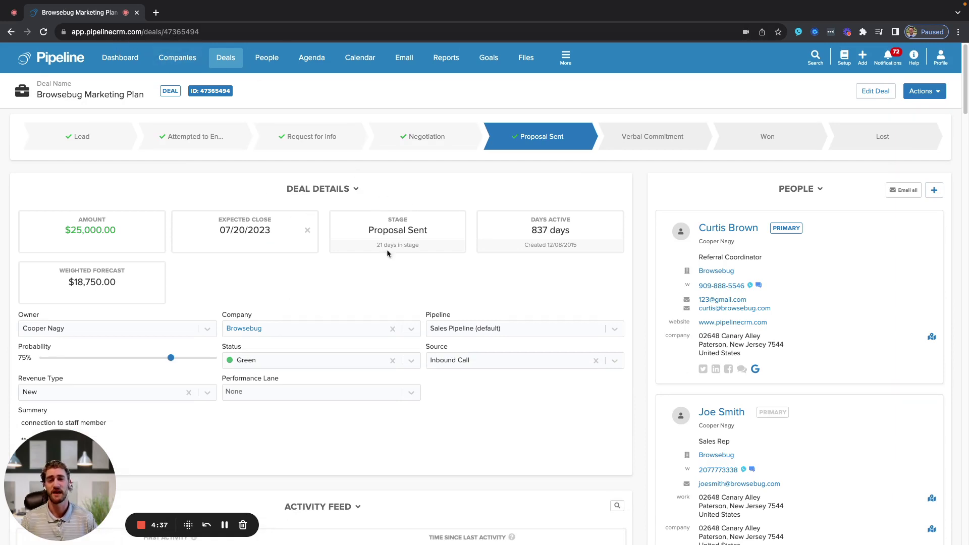
pyautogui.scroll(-2, 387, 253)
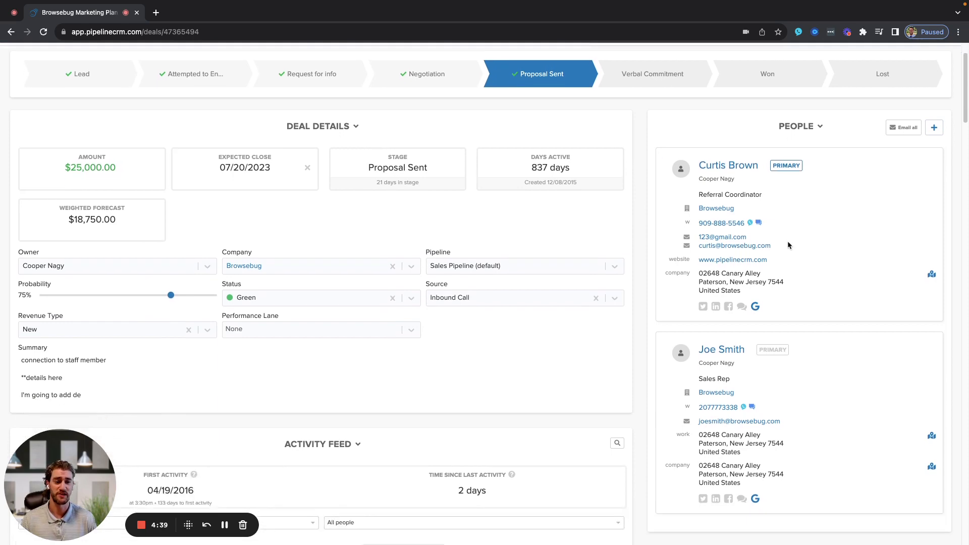
pyautogui.scroll(-8, 780, 237)
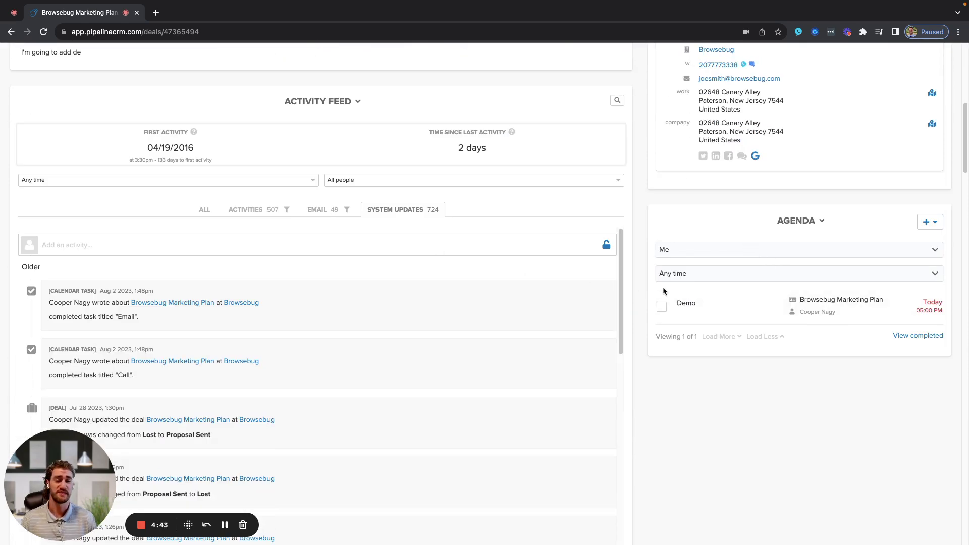
# Step: Start a new calendar event for the deal, view the start time choices, and close it without saving
pyautogui.click(930, 224)
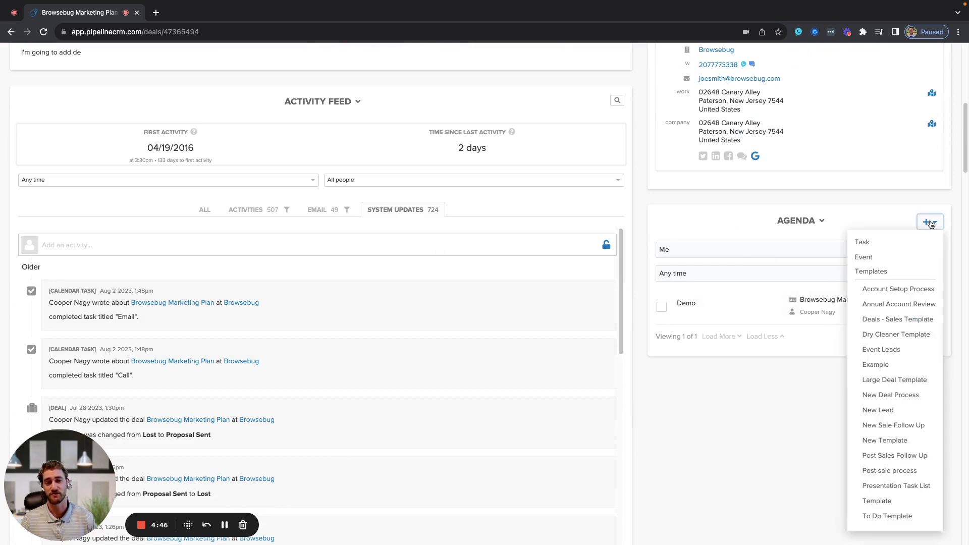
pyautogui.click(906, 256)
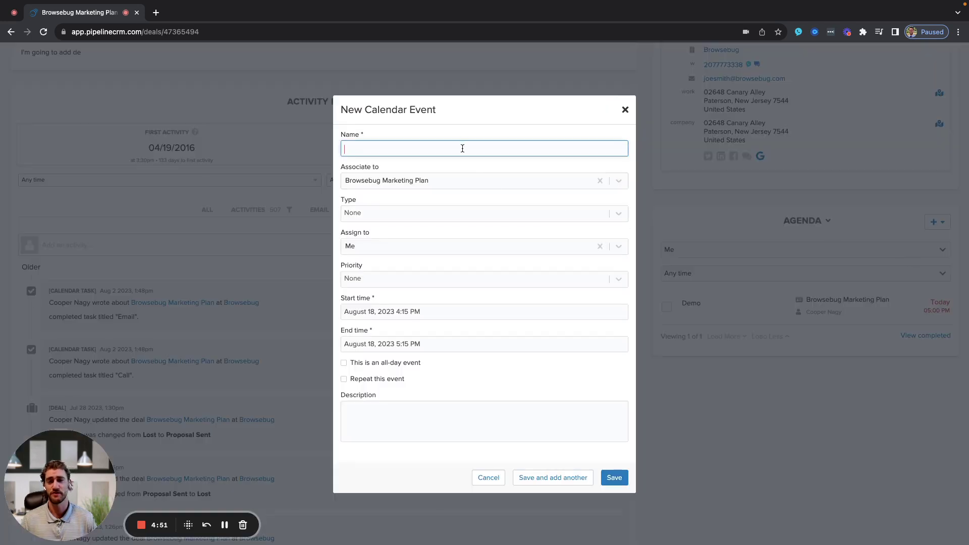
pyautogui.click(459, 314)
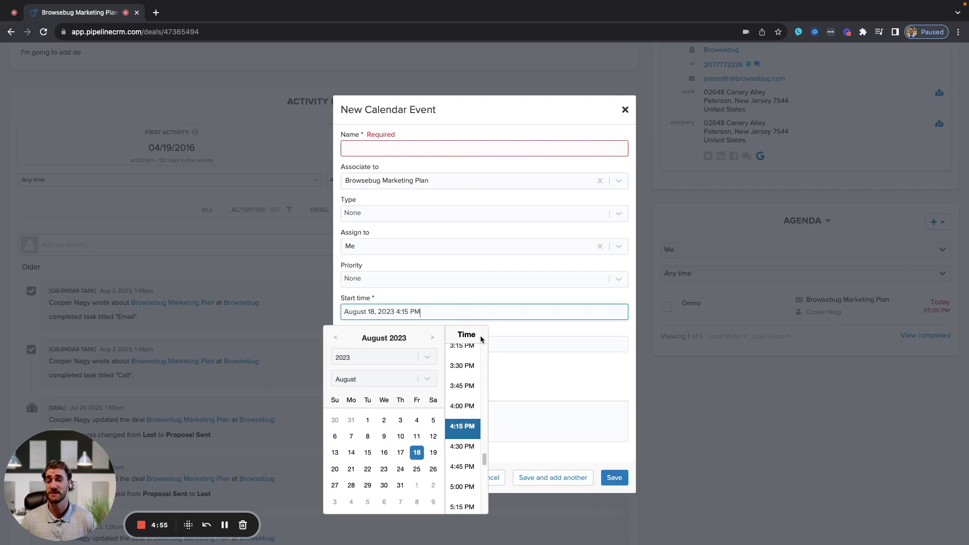
pyautogui.click(625, 109)
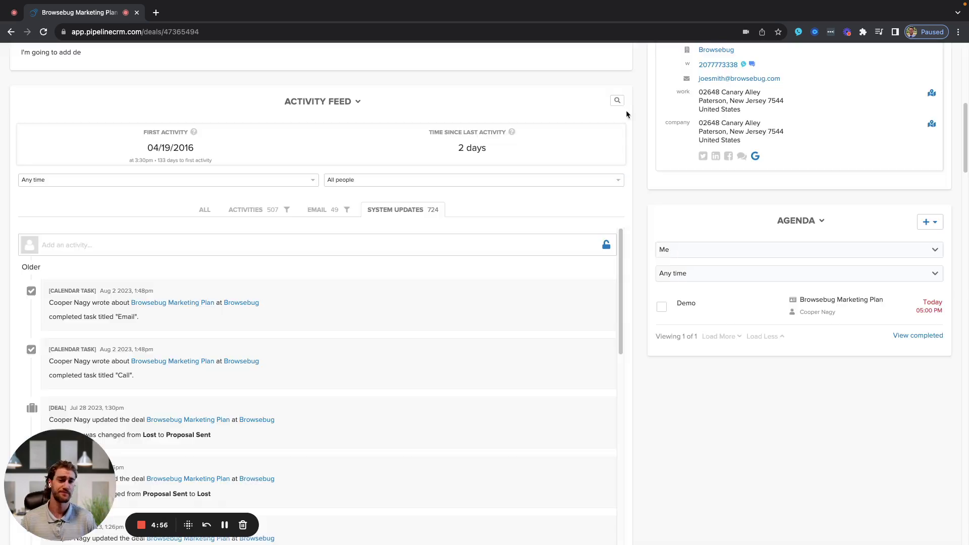
# Step: Start a new calendar task for the deal, view its type and assignee options, and close it without saving
pyautogui.click(924, 221)
pyautogui.click(867, 243)
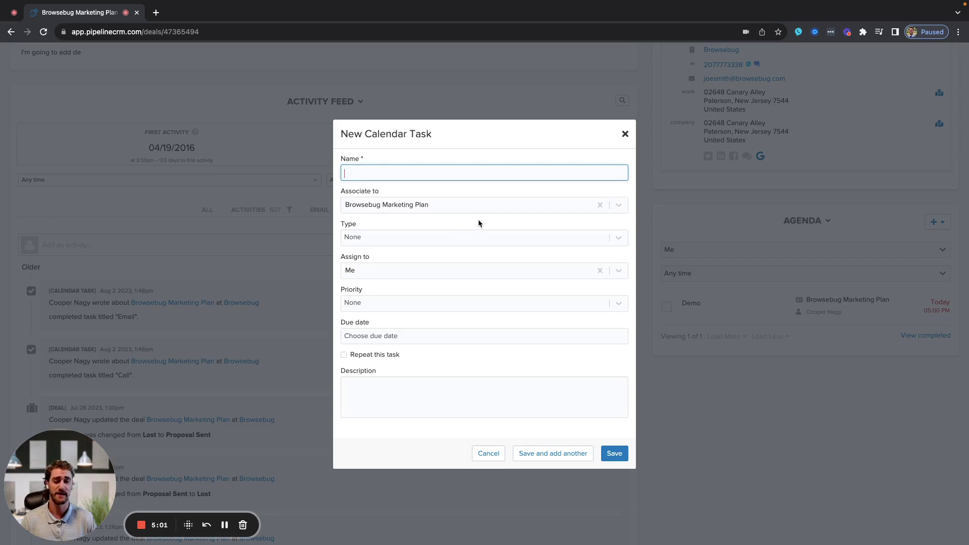
pyautogui.click(475, 236)
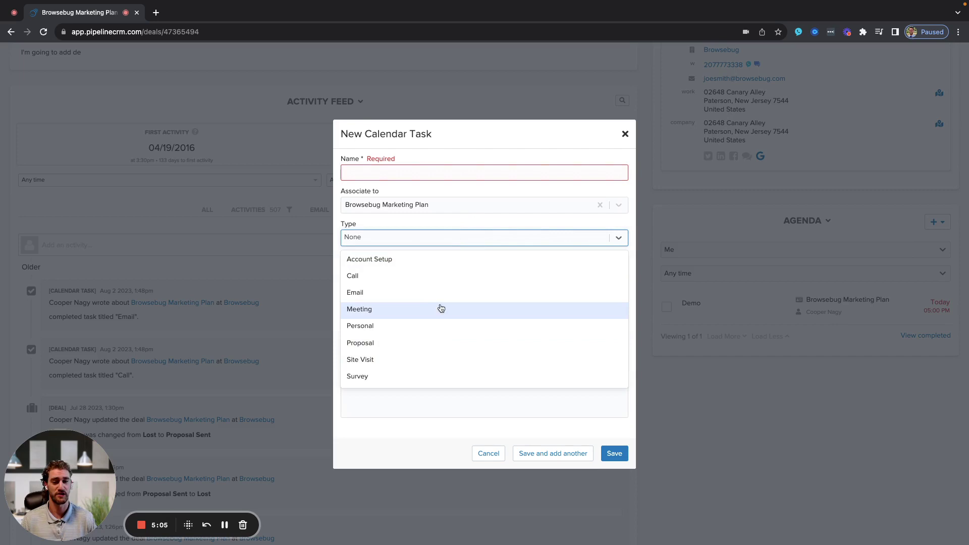
pyautogui.click(461, 225)
pyautogui.click(444, 278)
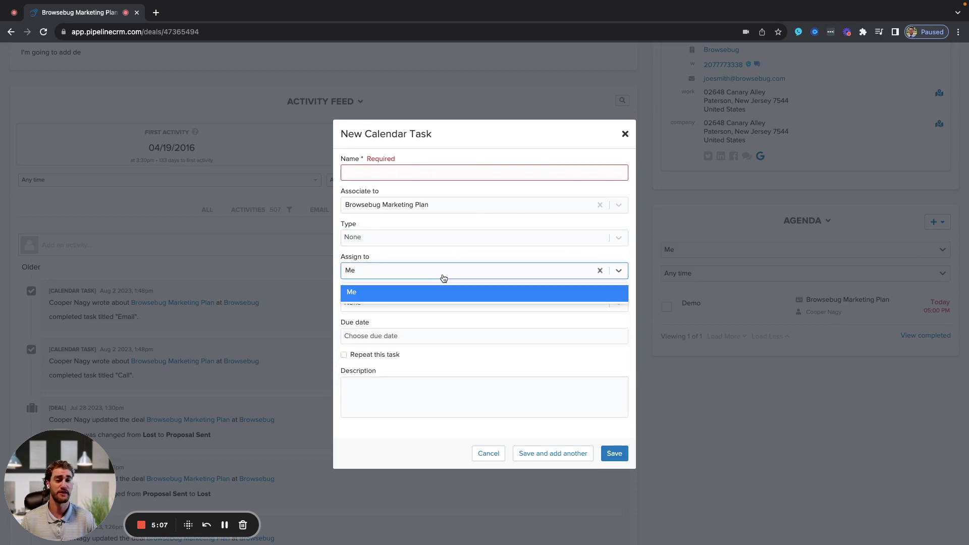
pyautogui.click(446, 257)
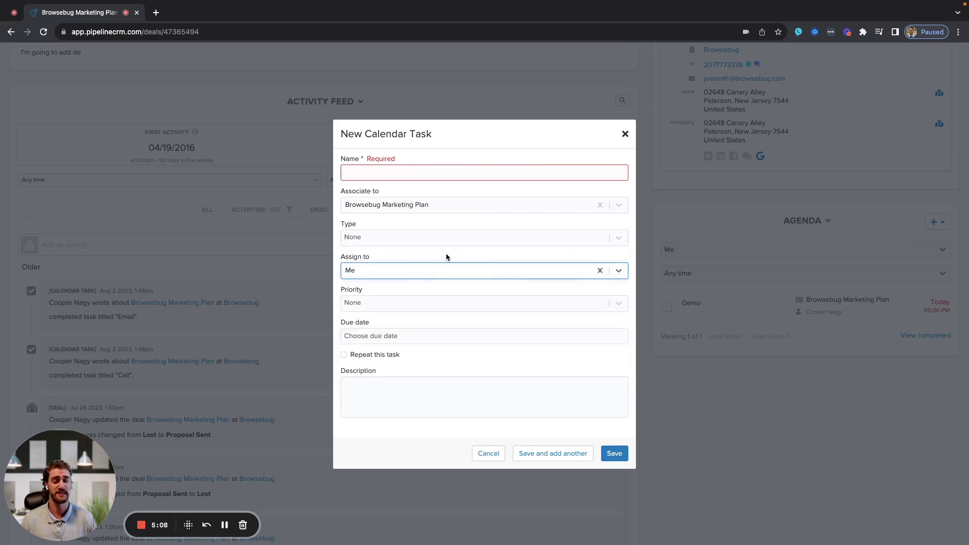
pyautogui.click(439, 309)
pyautogui.click(626, 134)
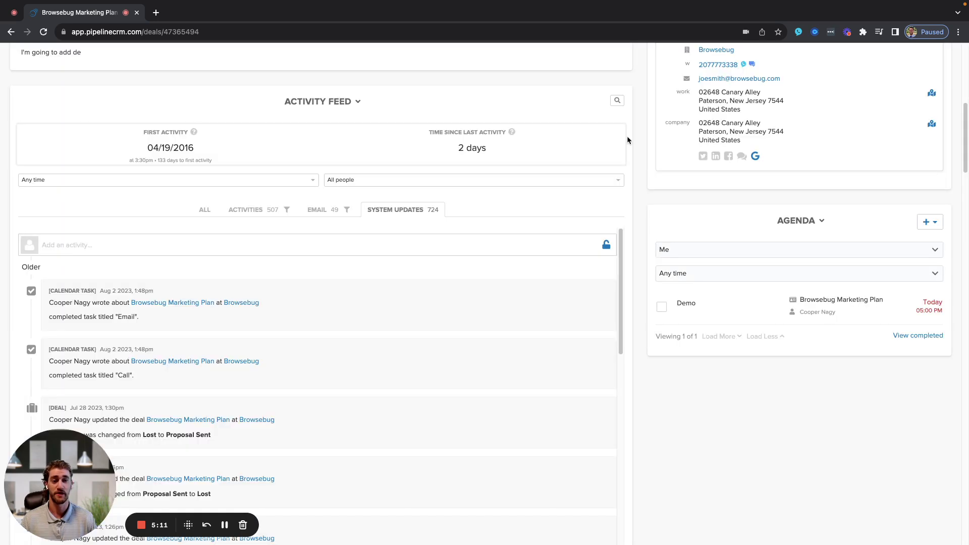
# Step: View the templates available for the deal's agenda without applying one
pyautogui.click(930, 222)
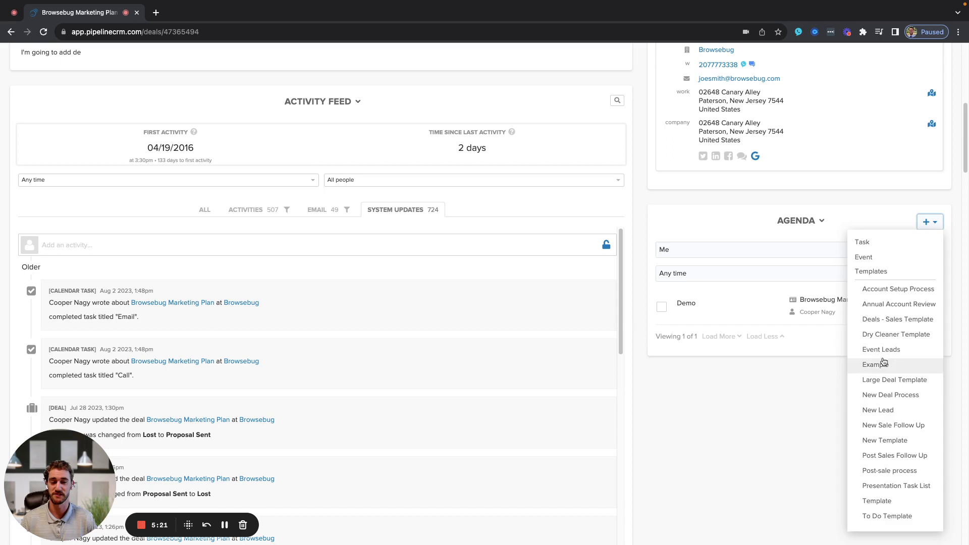
pyautogui.click(749, 431)
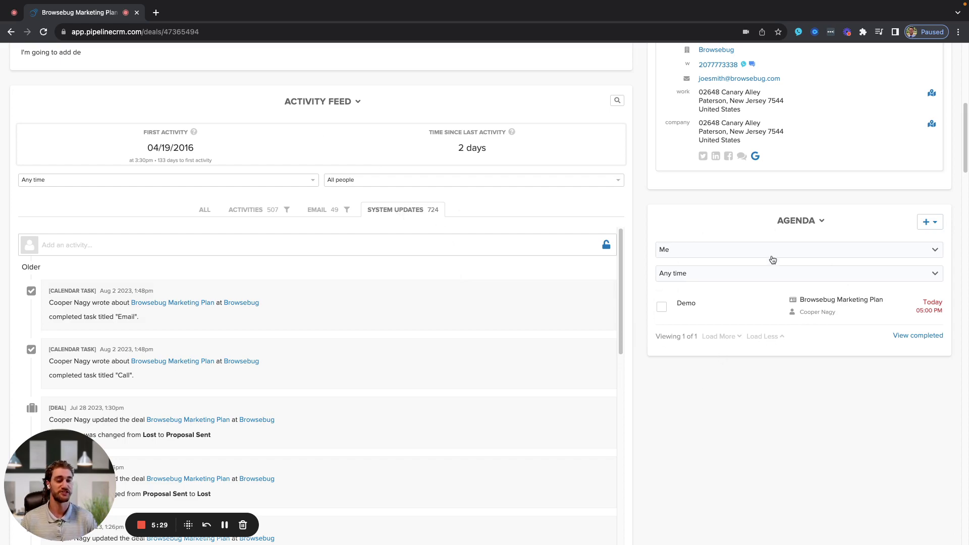
# Step: Show only emails in the deal's activity feed and review them along with the deal's files
pyautogui.scroll(7, 558, 256)
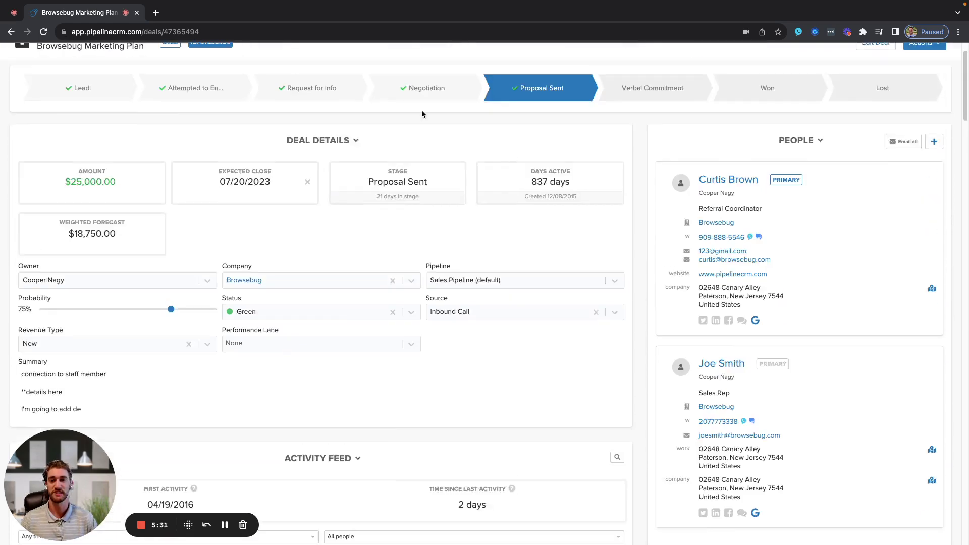
pyautogui.scroll(-2, 328, 386)
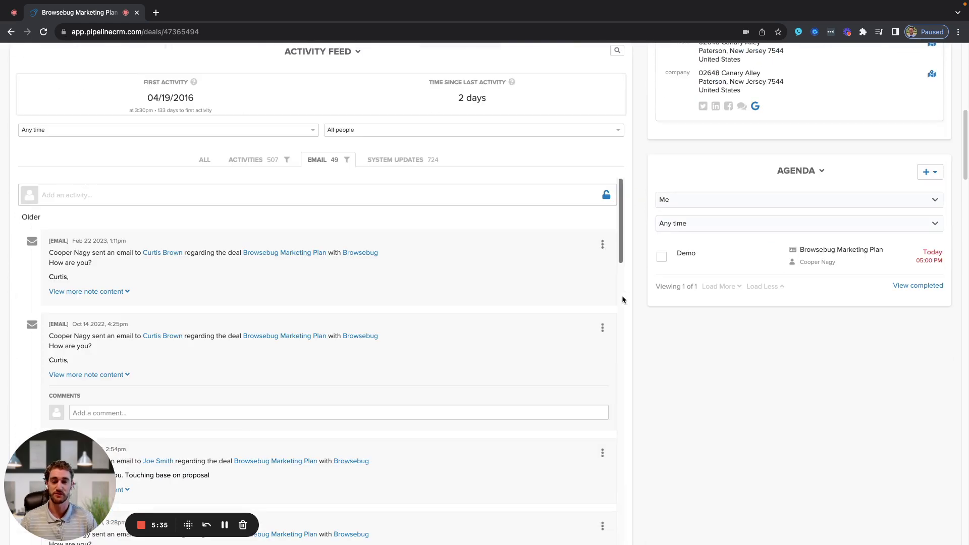
pyautogui.scroll(-6, 616, 290)
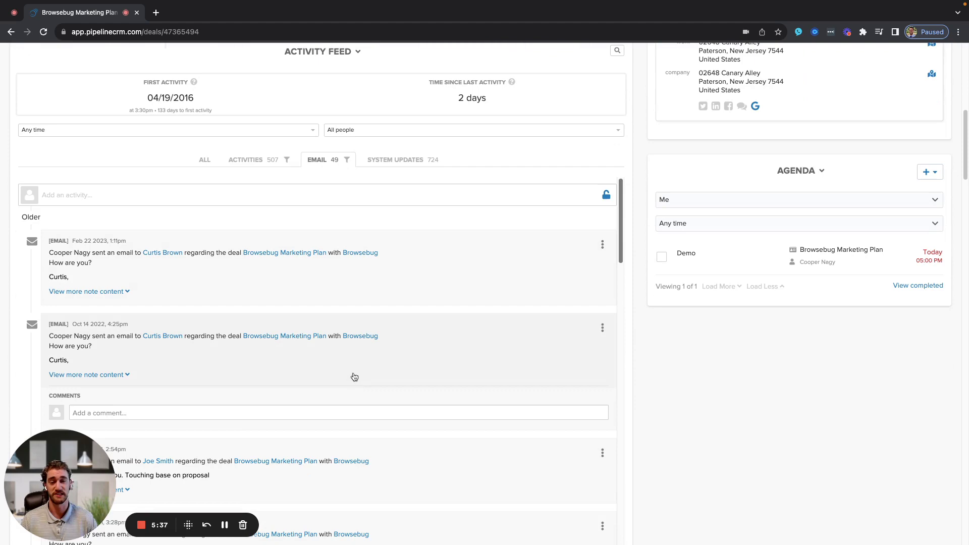
pyautogui.scroll(-1, 672, 400)
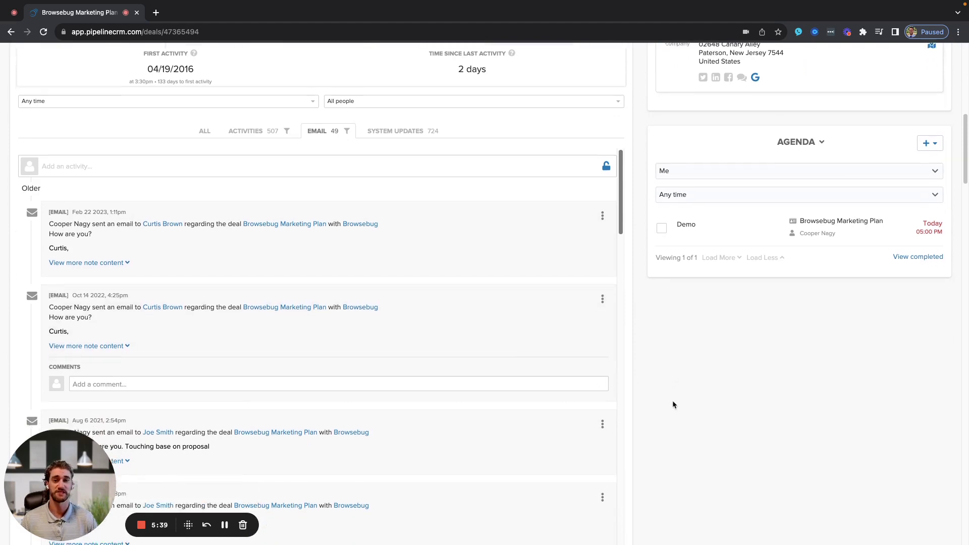
pyautogui.scroll(-1, 672, 402)
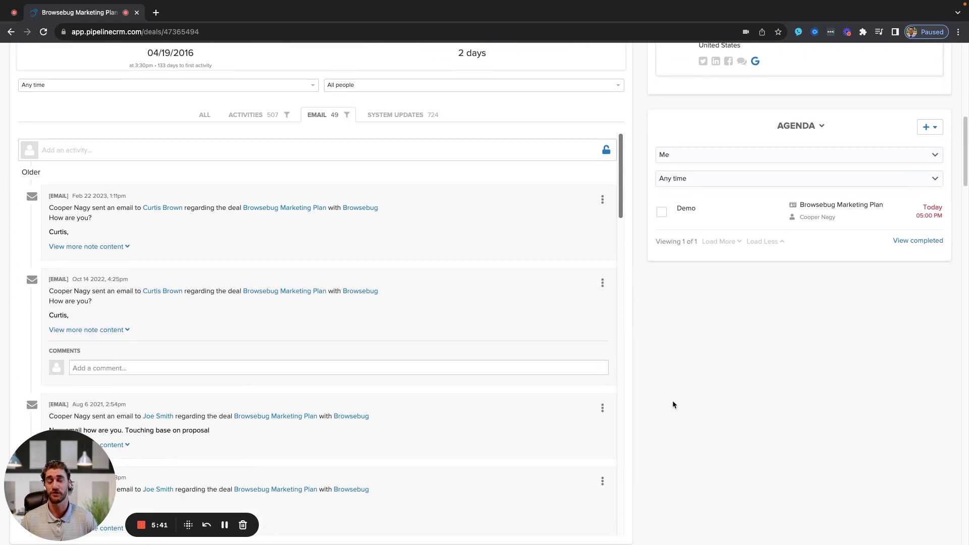
pyautogui.scroll(-5, 671, 401)
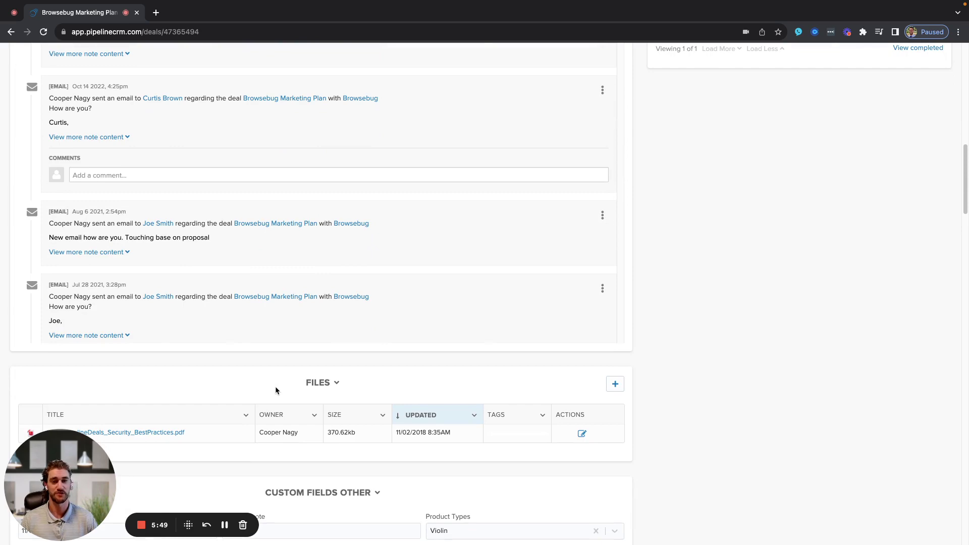
# Step: Switch the deal's activity feed to Activities and review the logged entries
pyautogui.scroll(15, 727, 378)
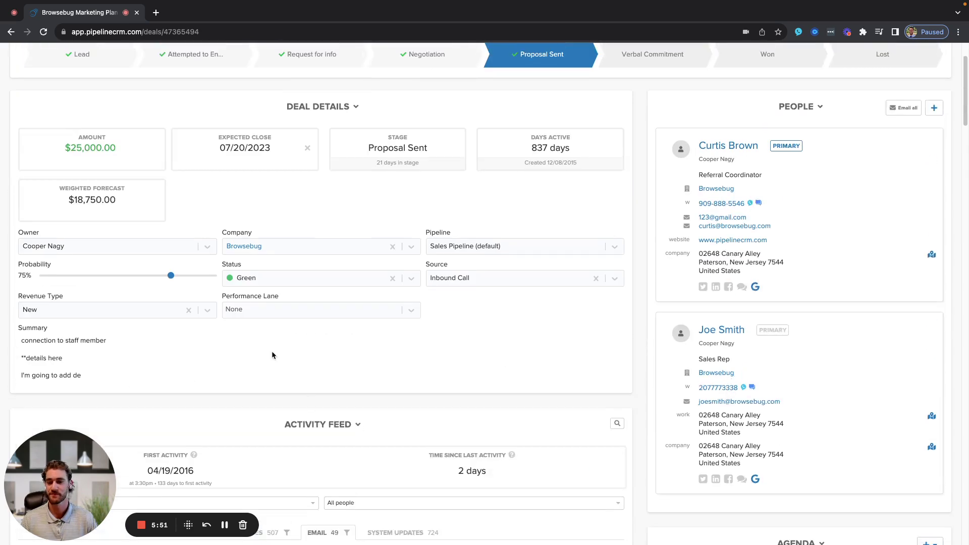
pyautogui.scroll(-1, 272, 355)
pyautogui.click(256, 480)
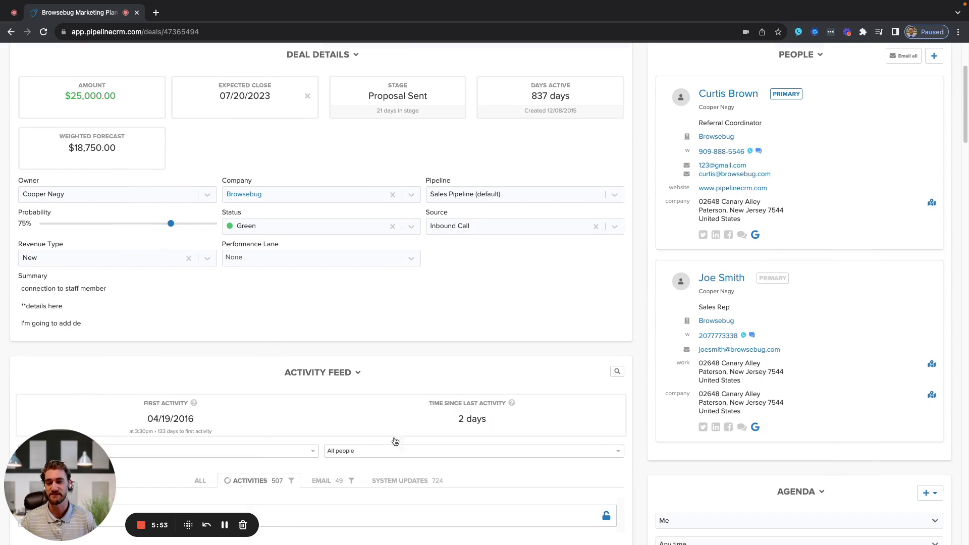
pyautogui.scroll(-8, 634, 292)
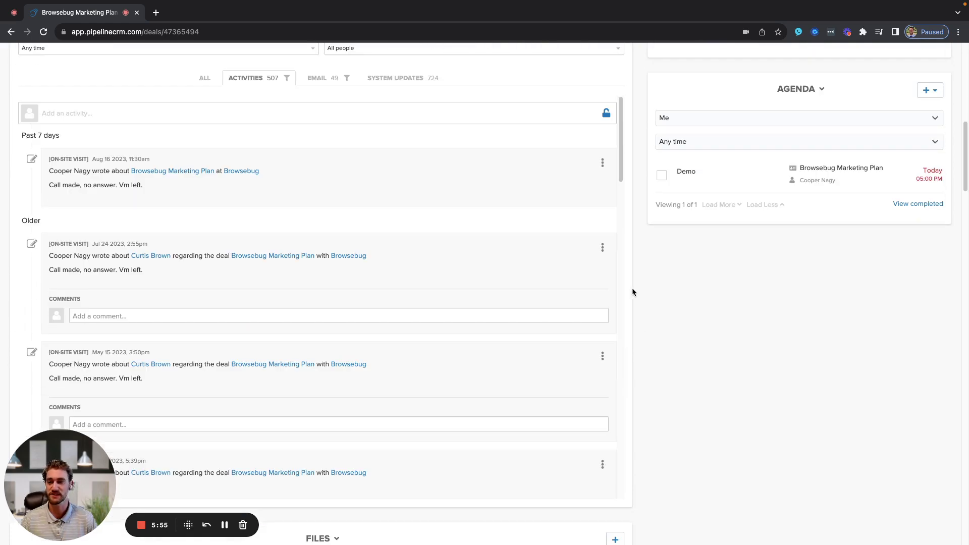
# Step: Start a new activity note on the deal and view the activity categories, keeping On-site Visit
pyautogui.click(175, 117)
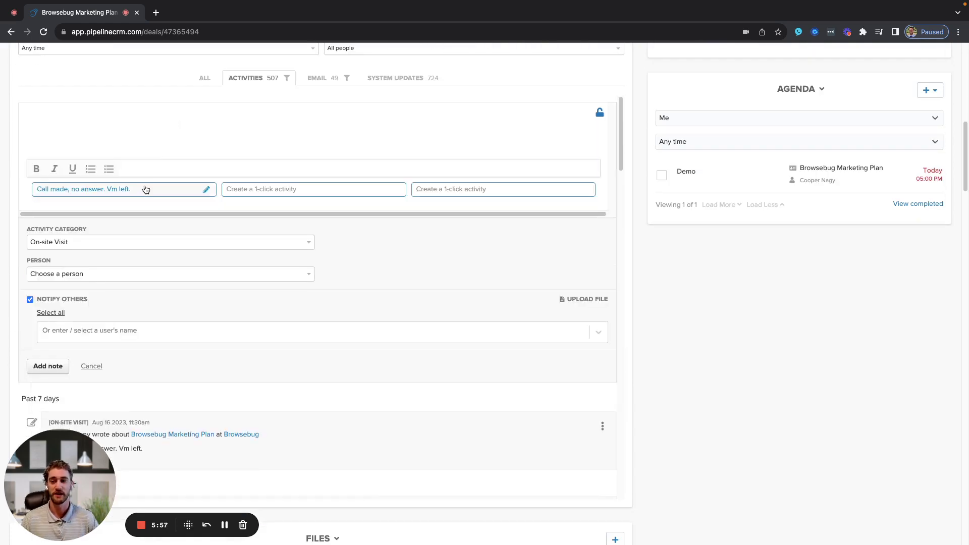
pyautogui.click(145, 247)
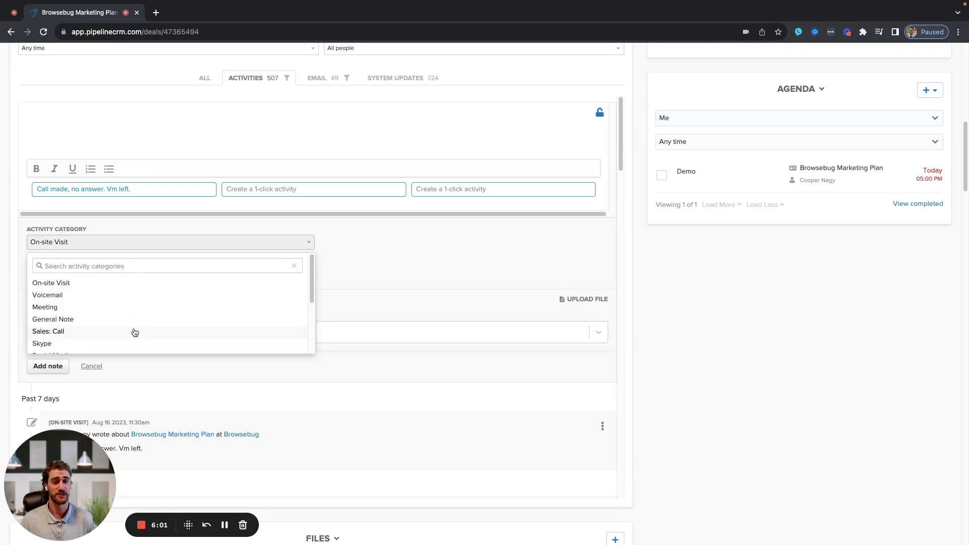
pyautogui.click(130, 149)
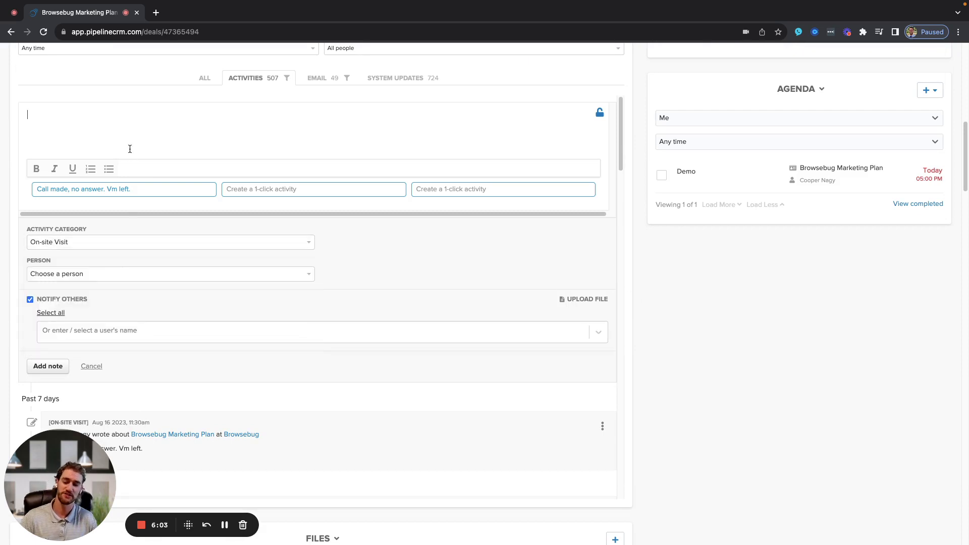
# Step: Start a mention in the activity note, view who can be notified about it, and discard the note unsaved
pyautogui.write('@')
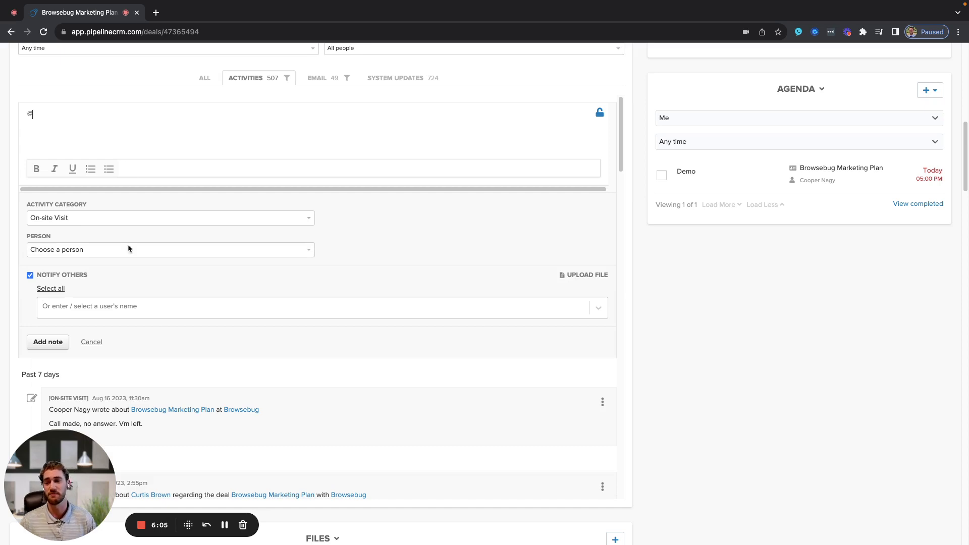
pyautogui.click(129, 310)
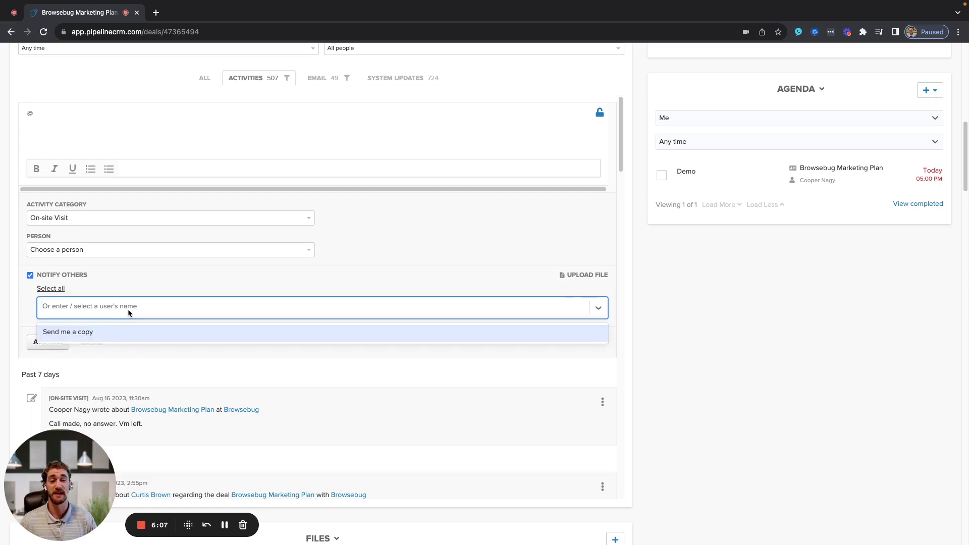
pyautogui.click(99, 341)
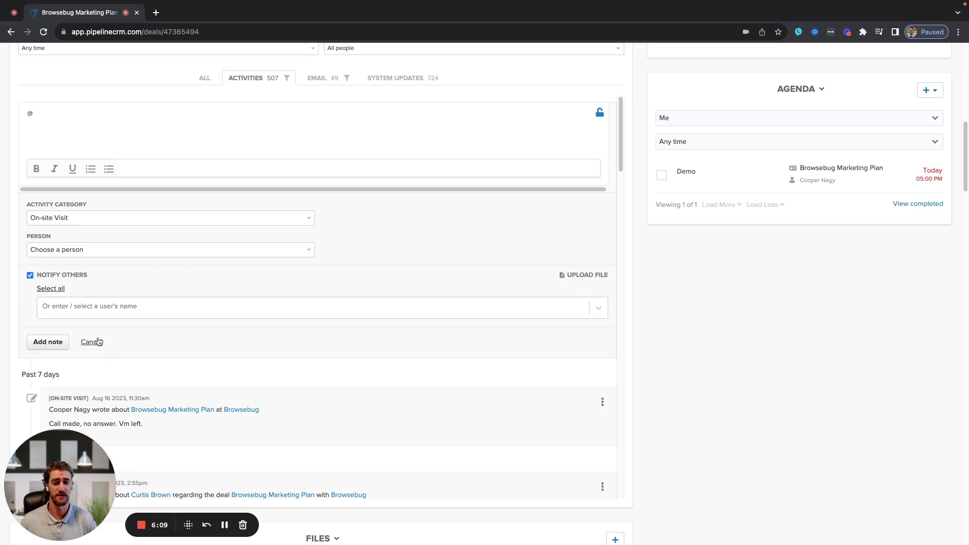
pyautogui.click(98, 342)
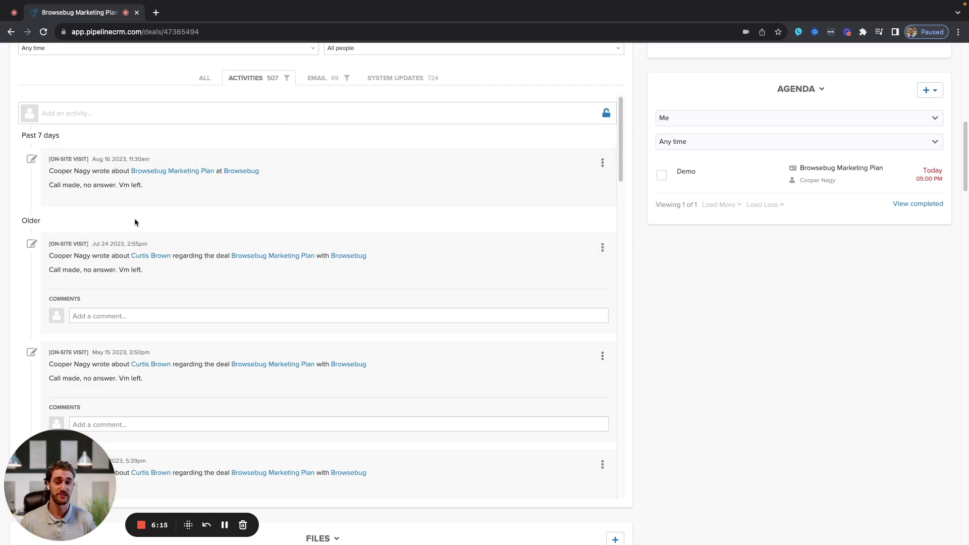
# Step: Show the deal's email history in the activity feed and view the task, event and template choices for its agenda
pyautogui.click(318, 78)
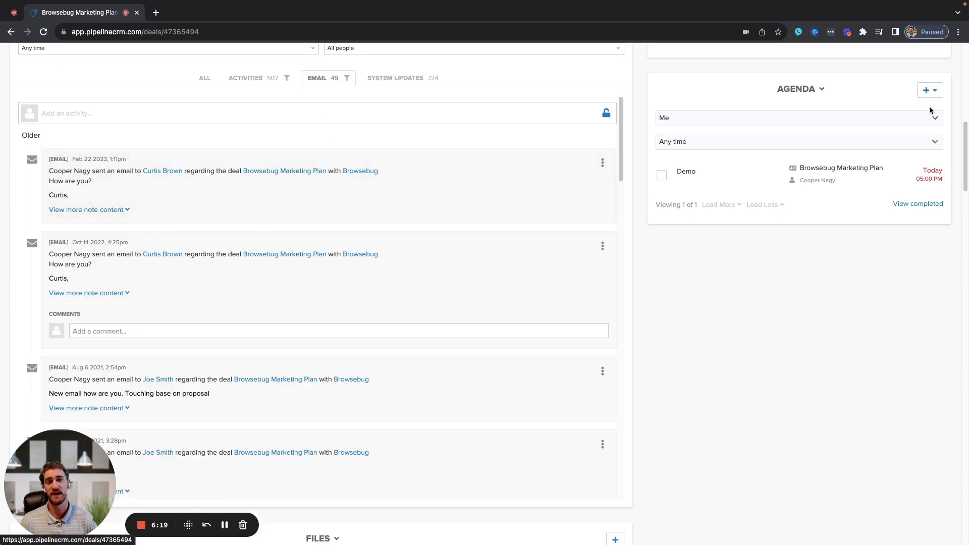
pyautogui.click(928, 90)
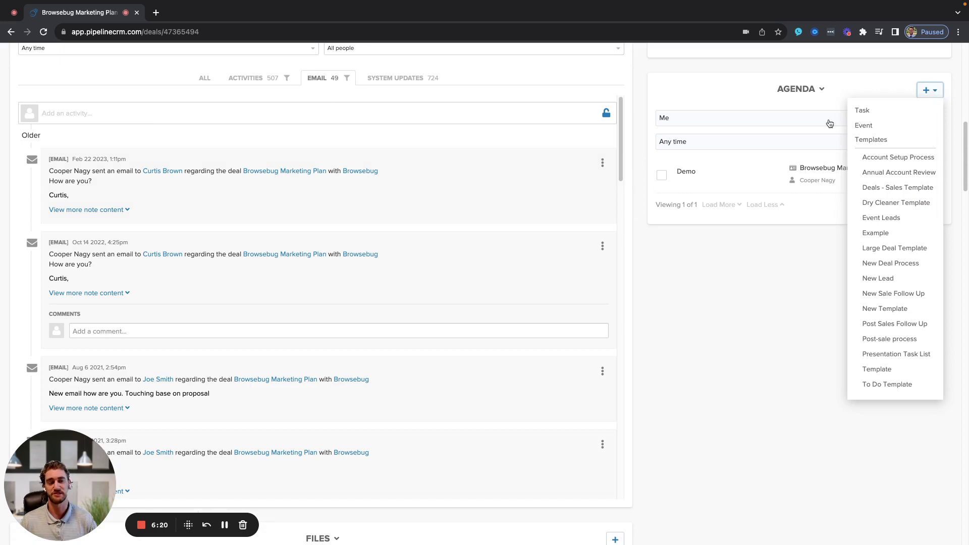
pyautogui.click(770, 289)
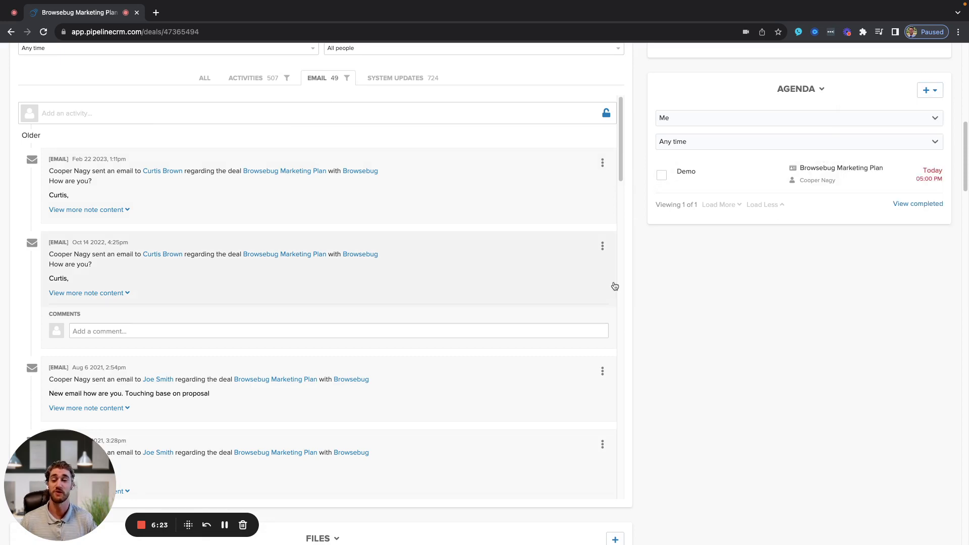
# Step: Review the deal's files and other custom fields, including the options for Product Types and Insurance Types, without changing them
pyautogui.scroll(-7, 724, 380)
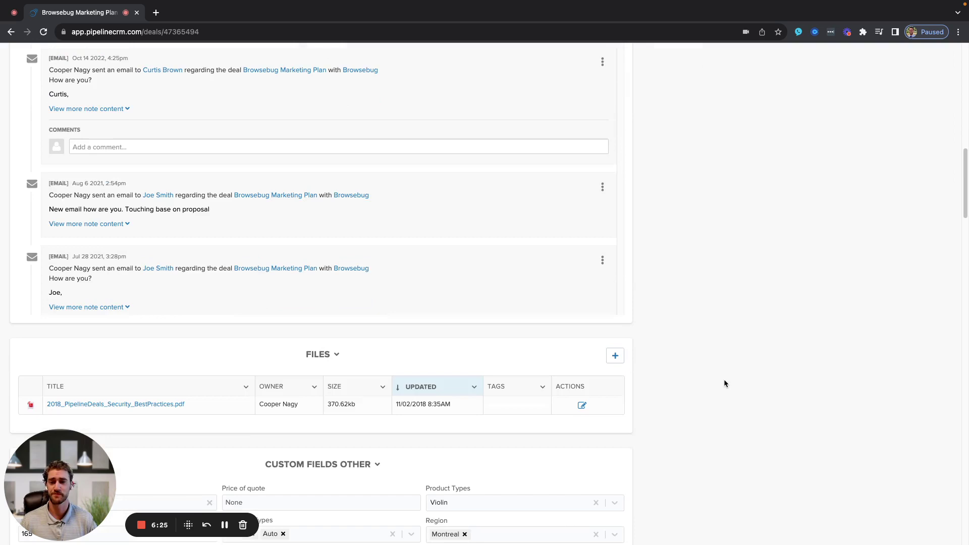
pyautogui.scroll(-3, 730, 361)
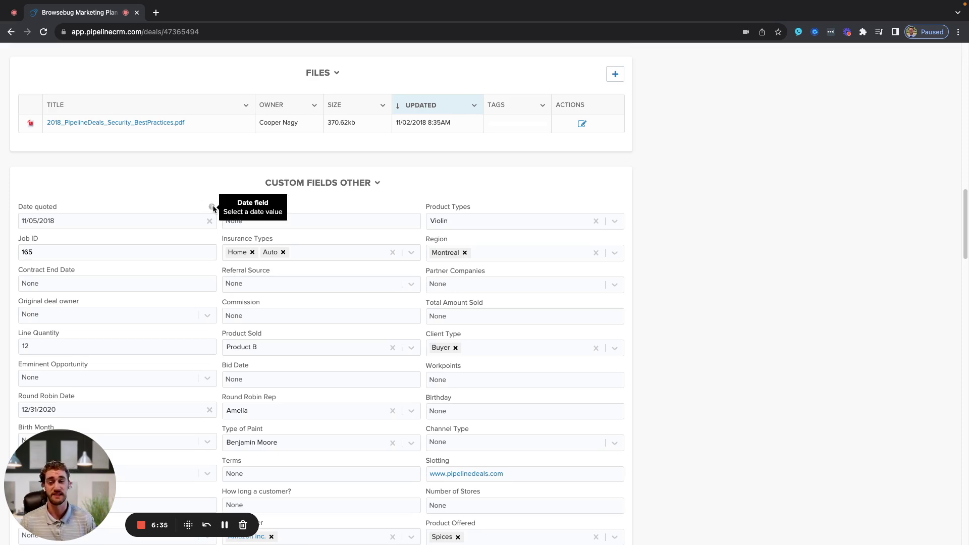
pyautogui.moveTo(213, 238)
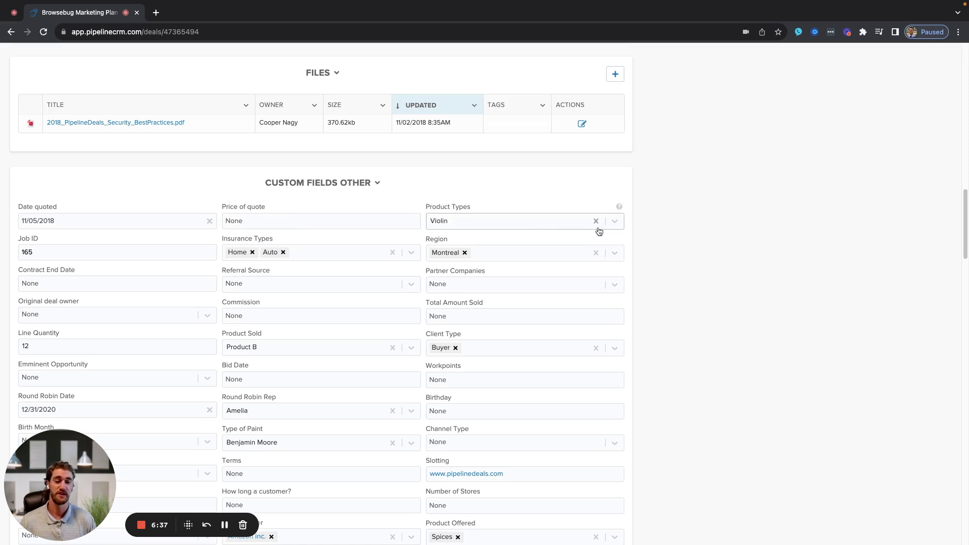
pyautogui.click(618, 227)
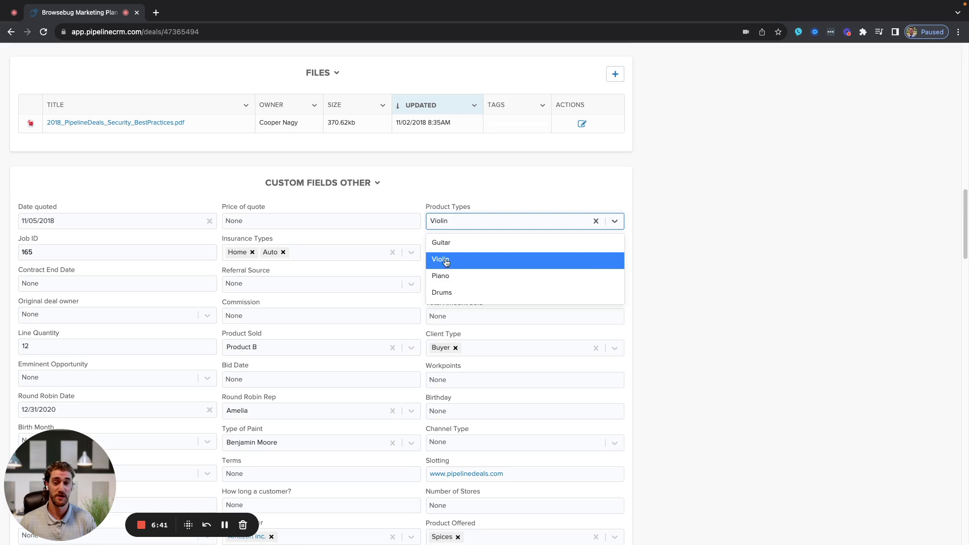
pyautogui.click(411, 252)
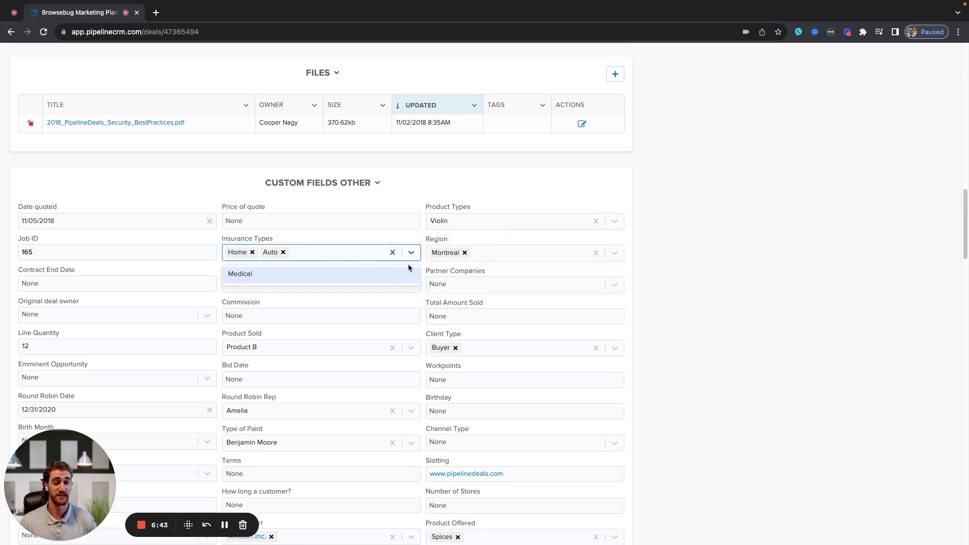
pyautogui.click(691, 283)
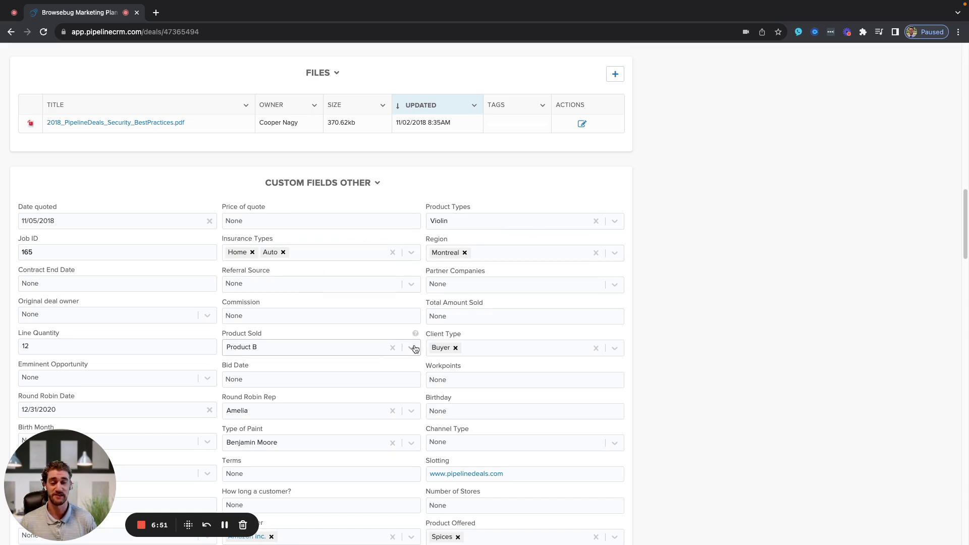
# Step: Return to the list of all deals and view the fields available as columns without changing the selection
pyautogui.scroll(20, 415, 348)
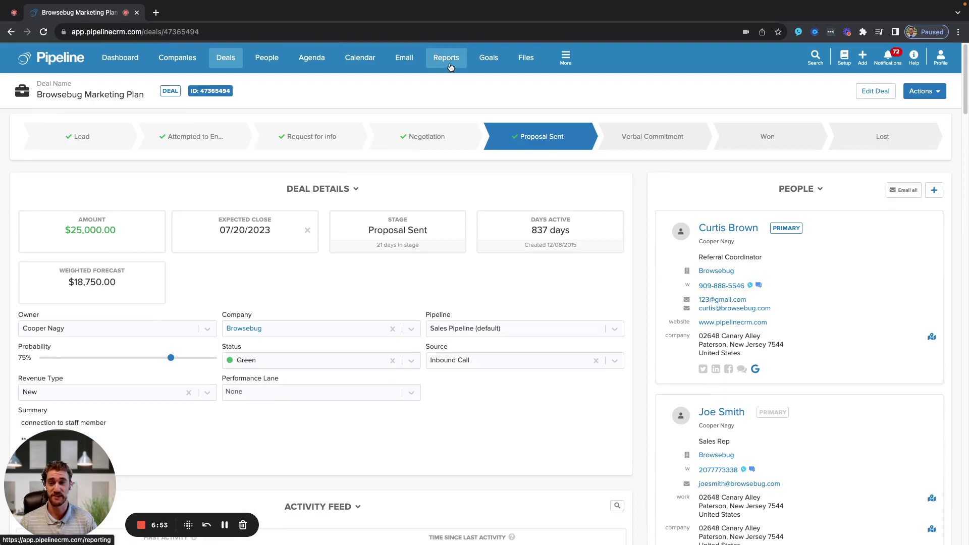
pyautogui.click(216, 58)
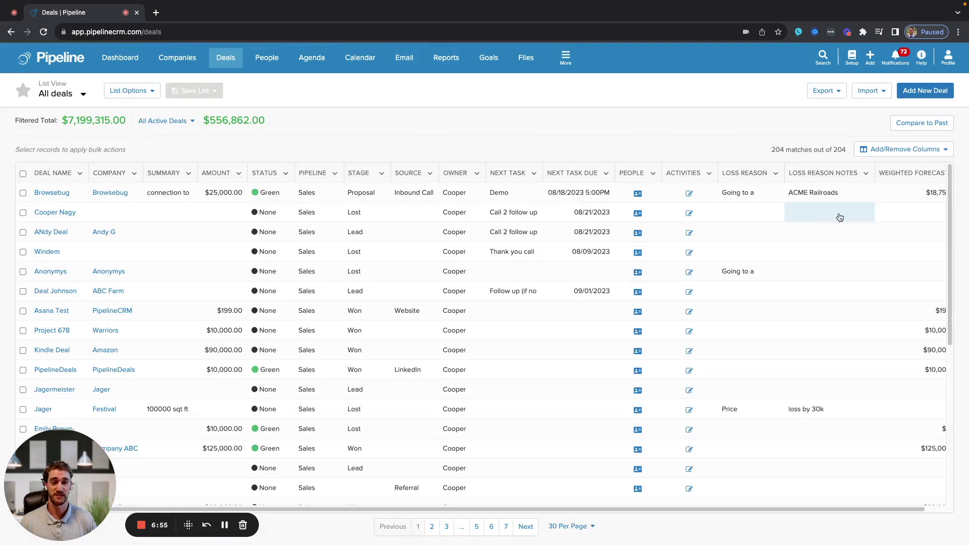
pyautogui.click(903, 150)
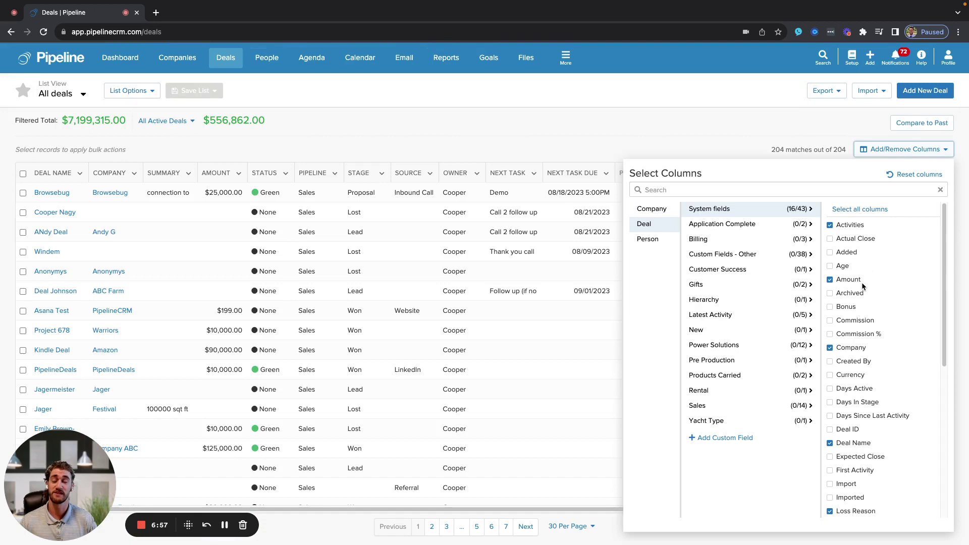
pyautogui.click(429, 129)
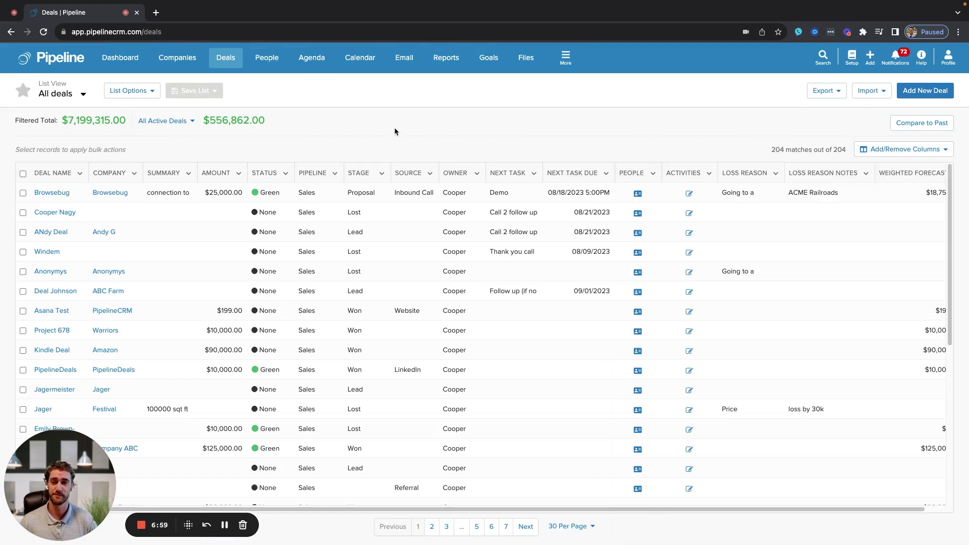
# Step: Open the Browsebug referral coordinator's record from the people list and review the person's details, deals and agenda
pyautogui.click(267, 58)
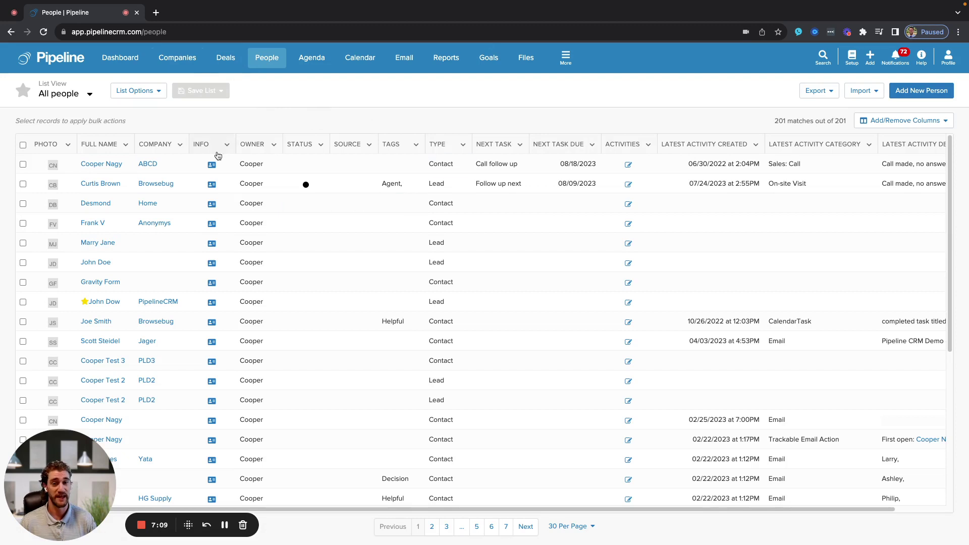
pyautogui.click(101, 183)
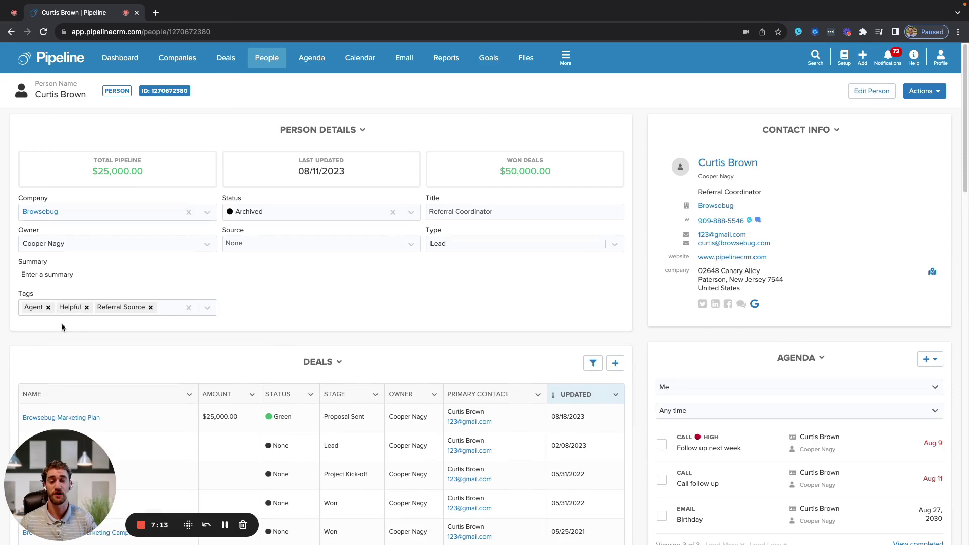
pyautogui.scroll(-4, 235, 289)
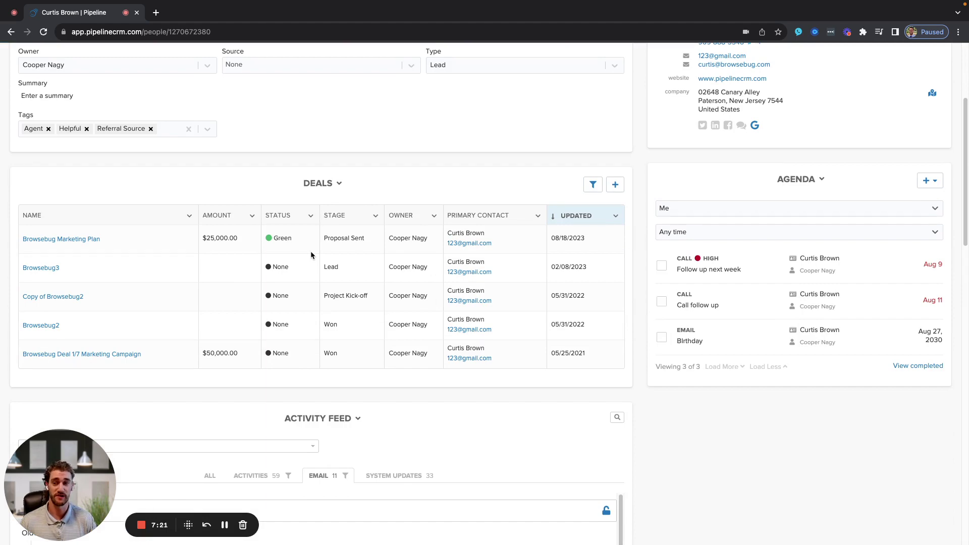
pyautogui.scroll(4, 311, 251)
# Step: Open the Browsebug company record from the person's details and review its deals, activity feed and people
pyautogui.click(40, 213)
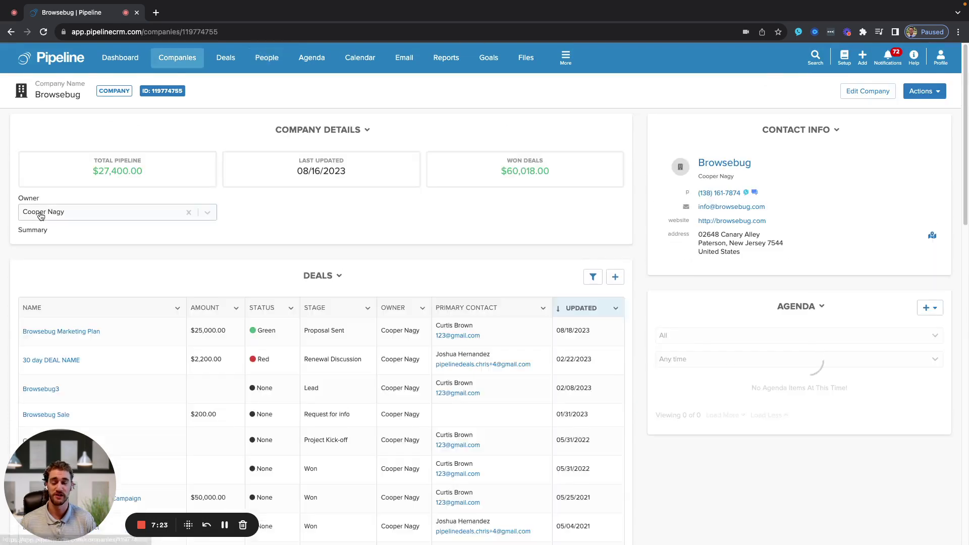
pyautogui.scroll(-2, 648, 245)
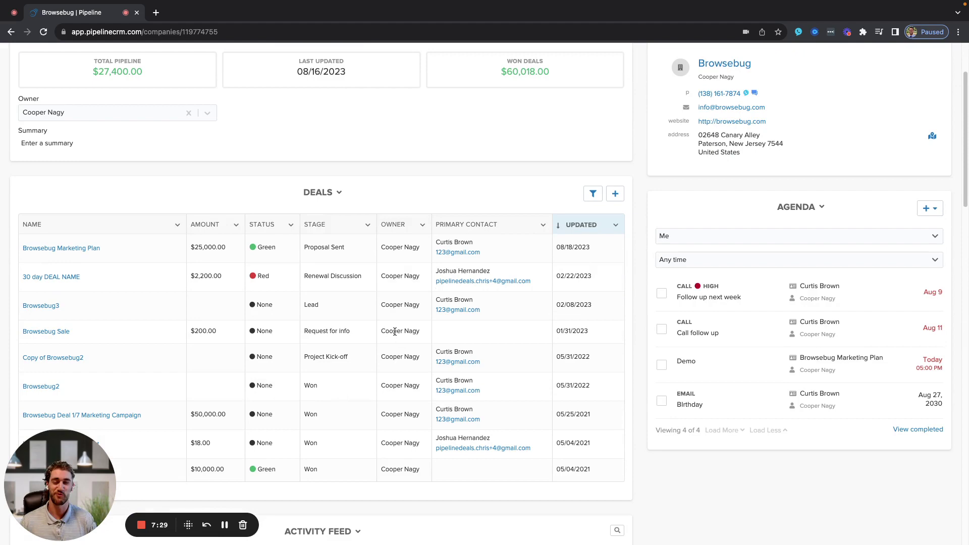
pyautogui.scroll(-10, 651, 273)
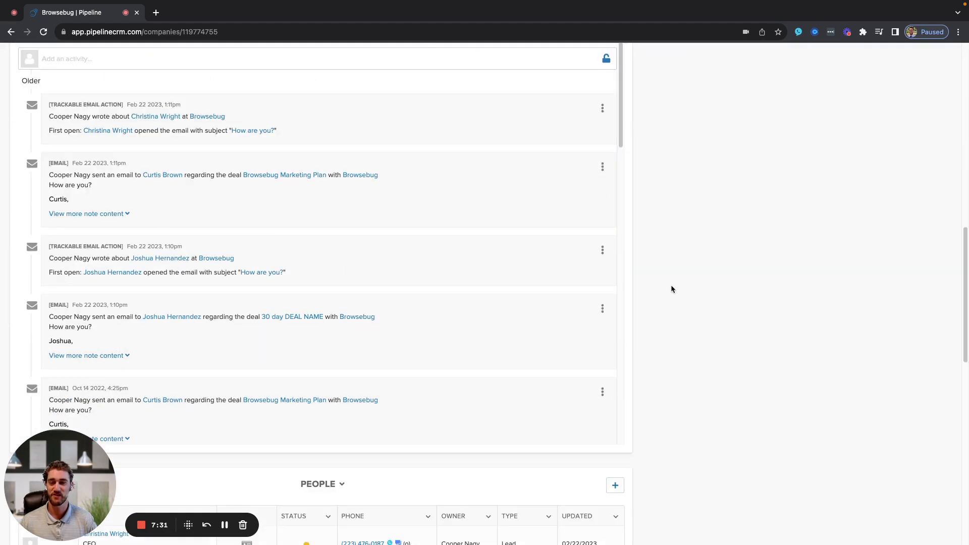
pyautogui.scroll(-5, 671, 288)
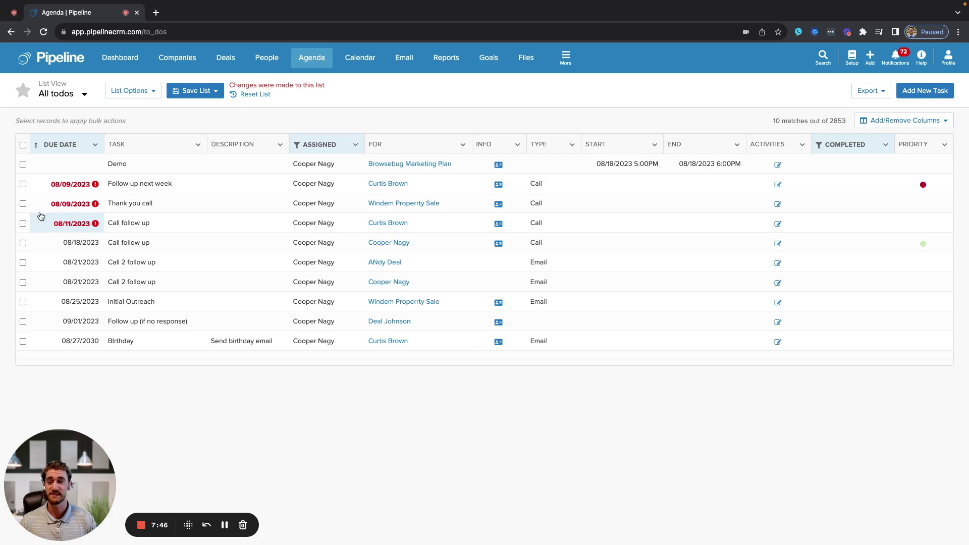
# Step: View the agenda list's Due Date sort and filter options, and select both Call 2 follow up tasks to see the bulk actions
pyautogui.click(74, 142)
pyautogui.scroll(-2, 91, 303)
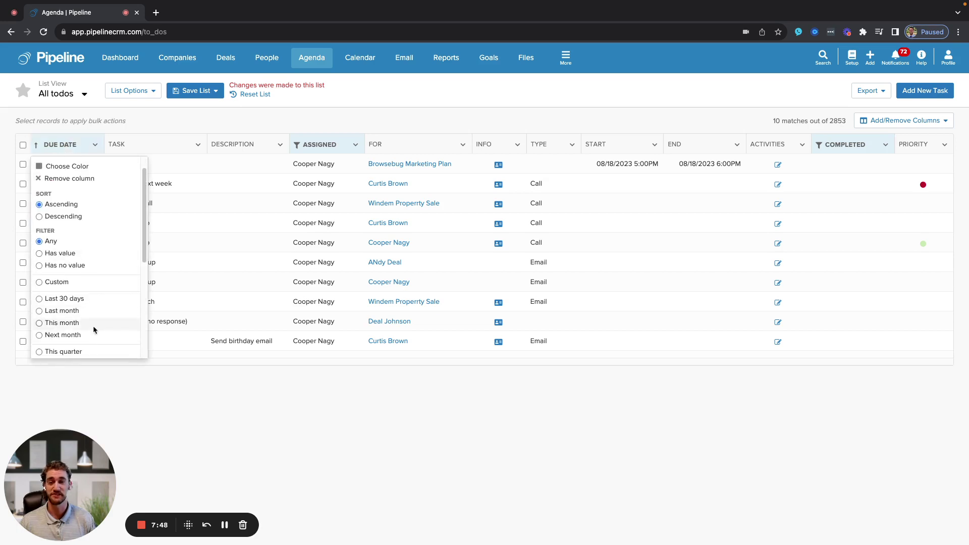
pyautogui.click(559, 144)
pyautogui.click(293, 448)
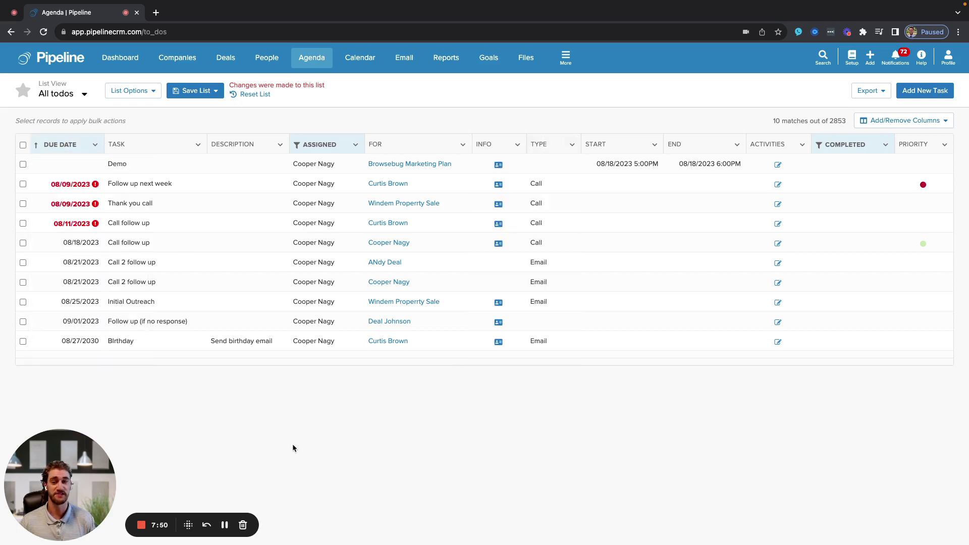
pyautogui.click(23, 263)
pyautogui.click(23, 282)
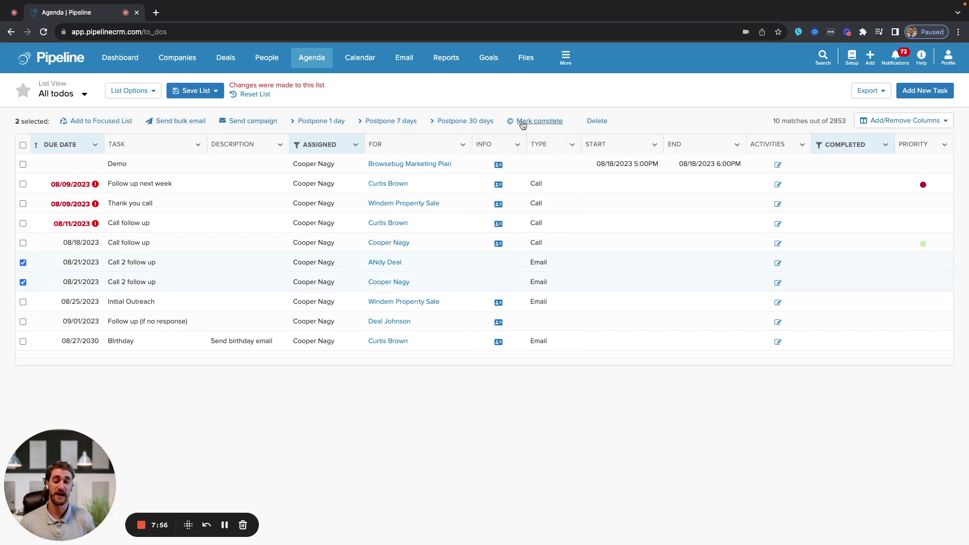
# Step: Open the calendar and view its task and event filters, user filters and saved calendars
pyautogui.click(361, 61)
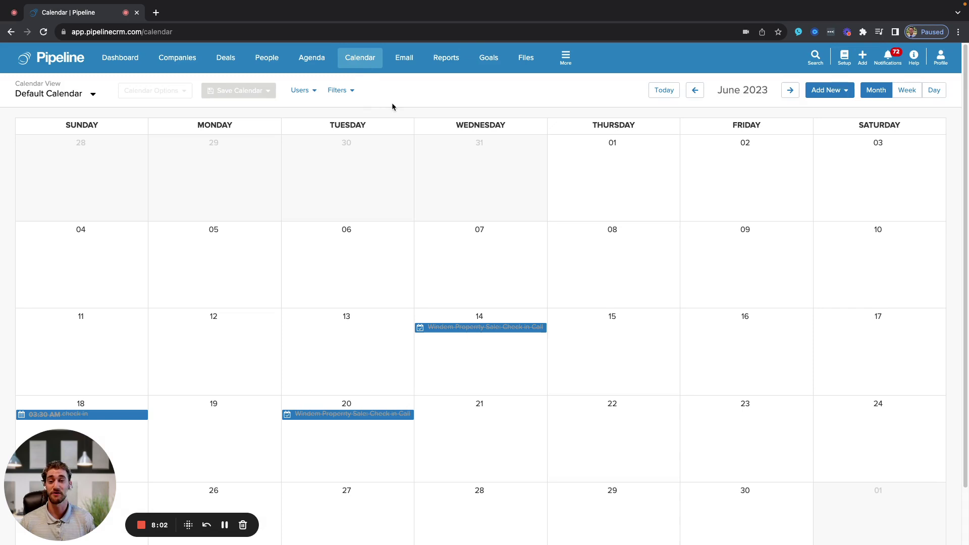
pyautogui.click(347, 91)
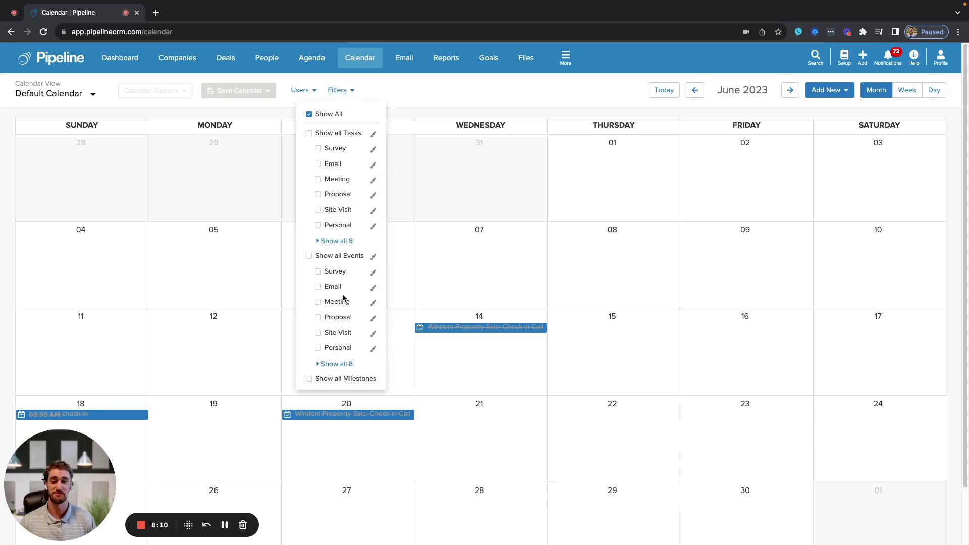
pyautogui.click(300, 90)
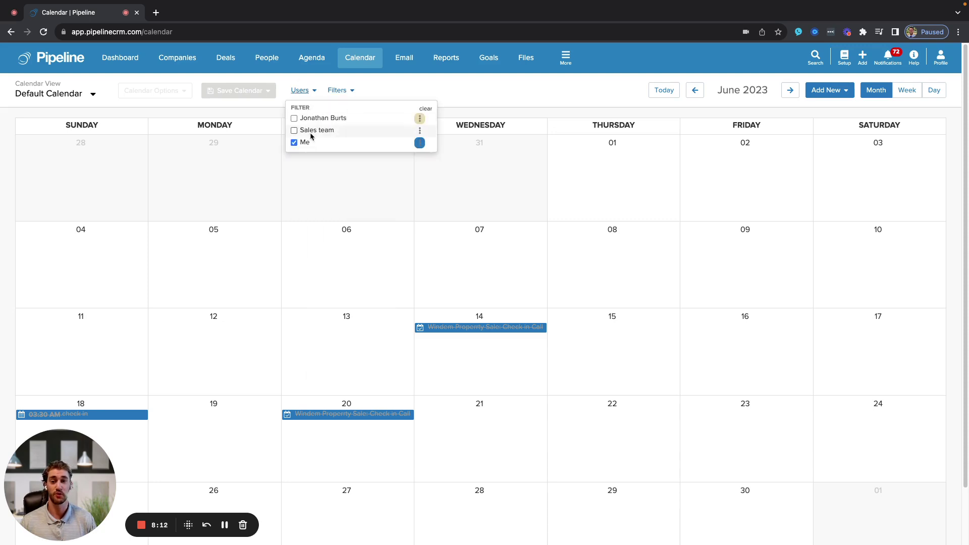
pyautogui.click(93, 94)
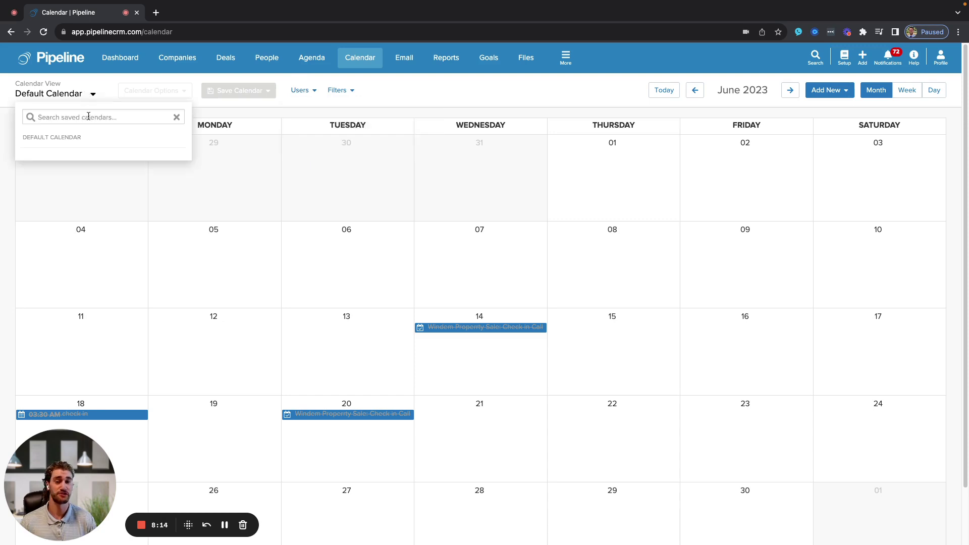
# Step: Review the email inbox, the list of sent bulk emails and the message templates
pyautogui.click(404, 58)
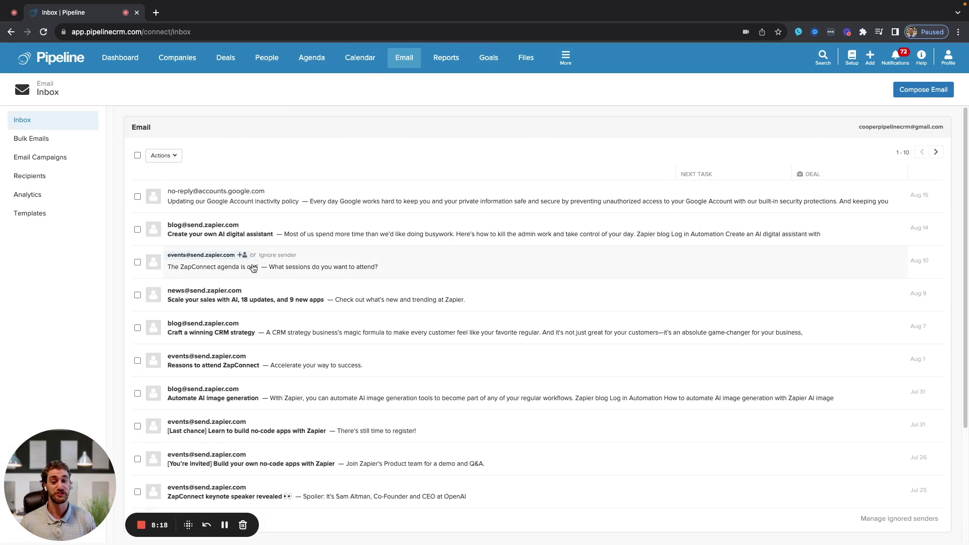
pyautogui.moveTo(267, 208)
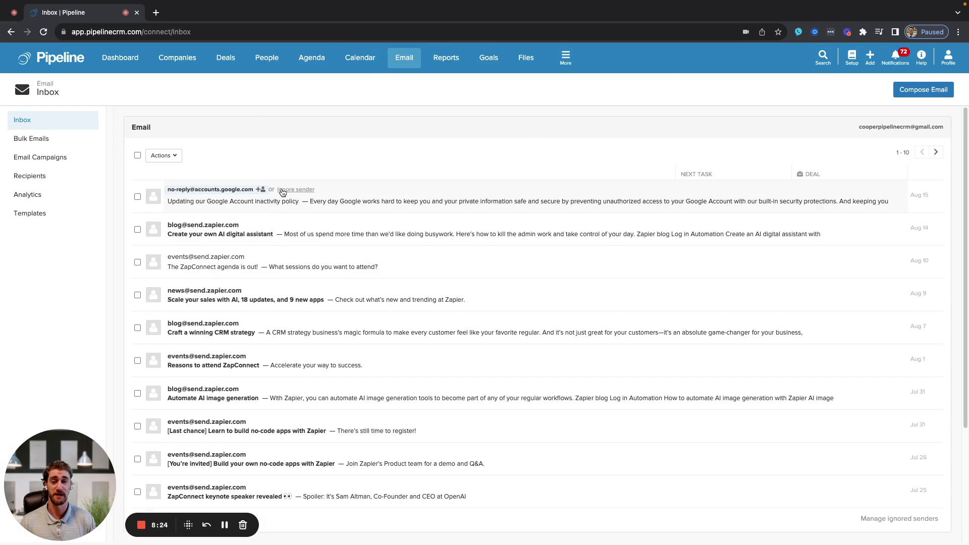
pyautogui.click(65, 146)
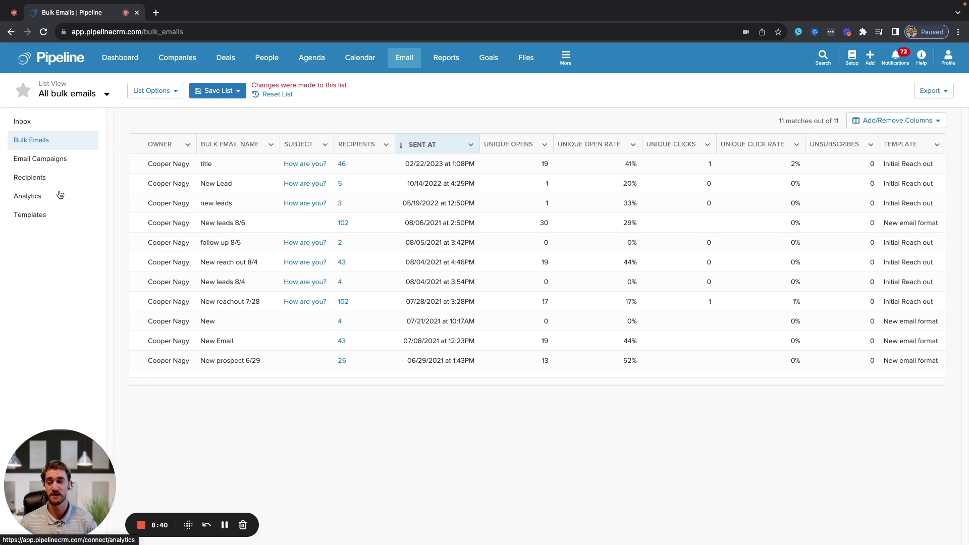
pyautogui.click(29, 216)
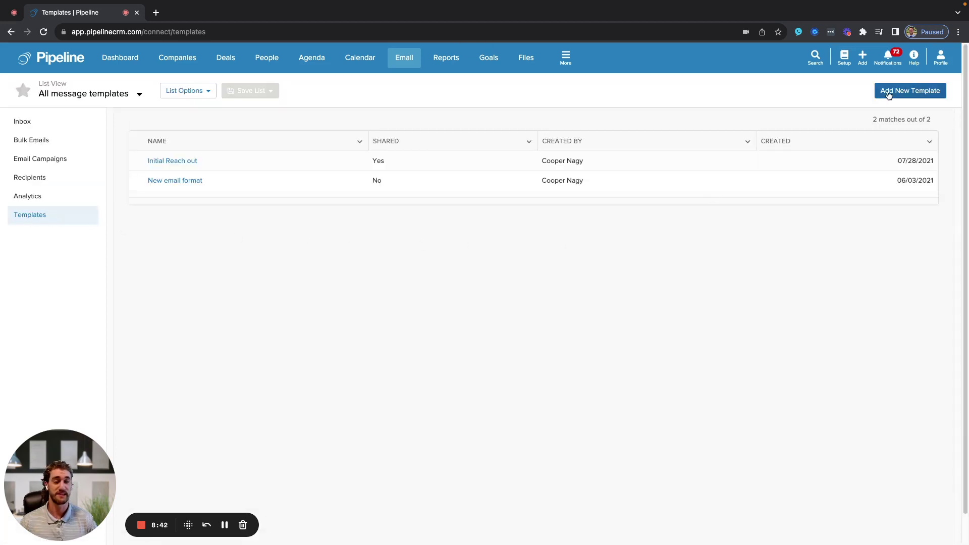
# Step: Start a new personal email template and insert the First name merge tag into its body
pyautogui.click(903, 92)
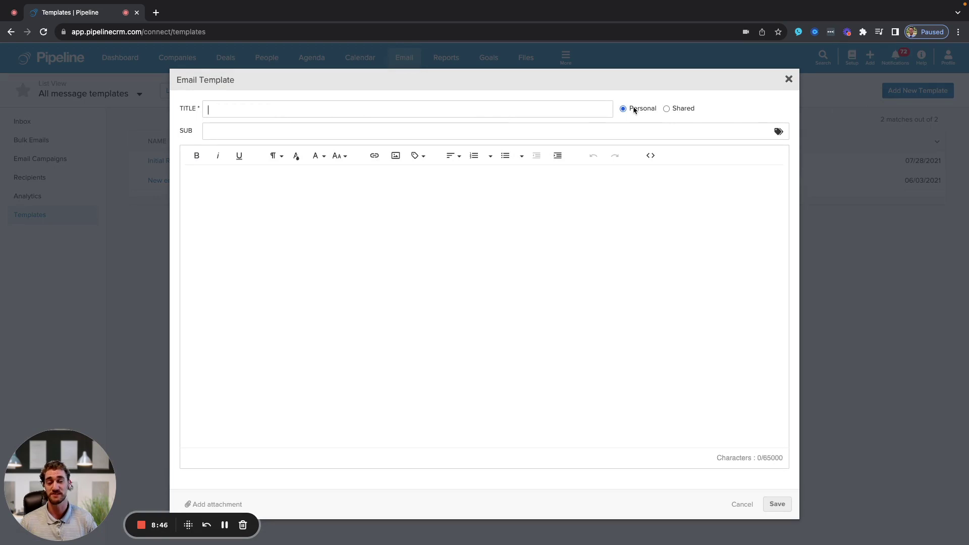
pyautogui.click(352, 104)
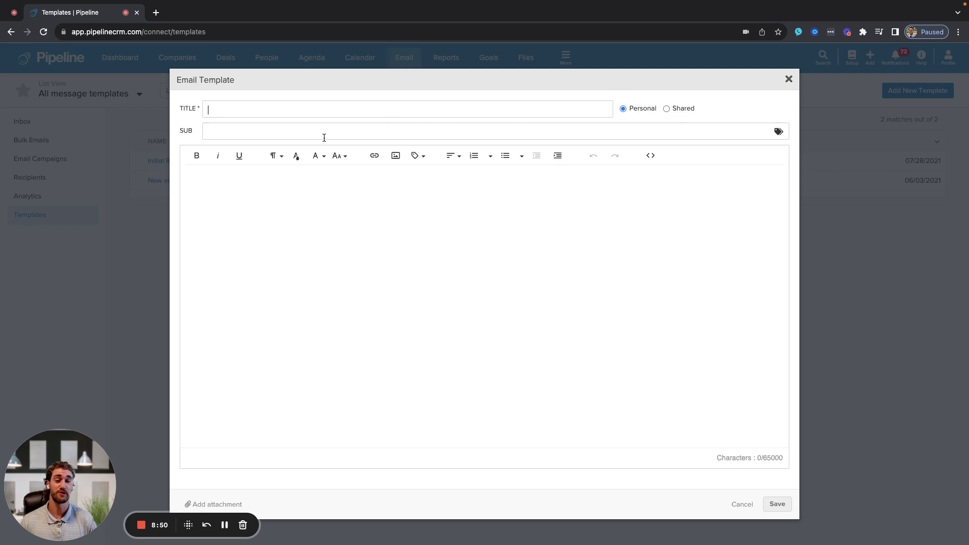
pyautogui.click(330, 216)
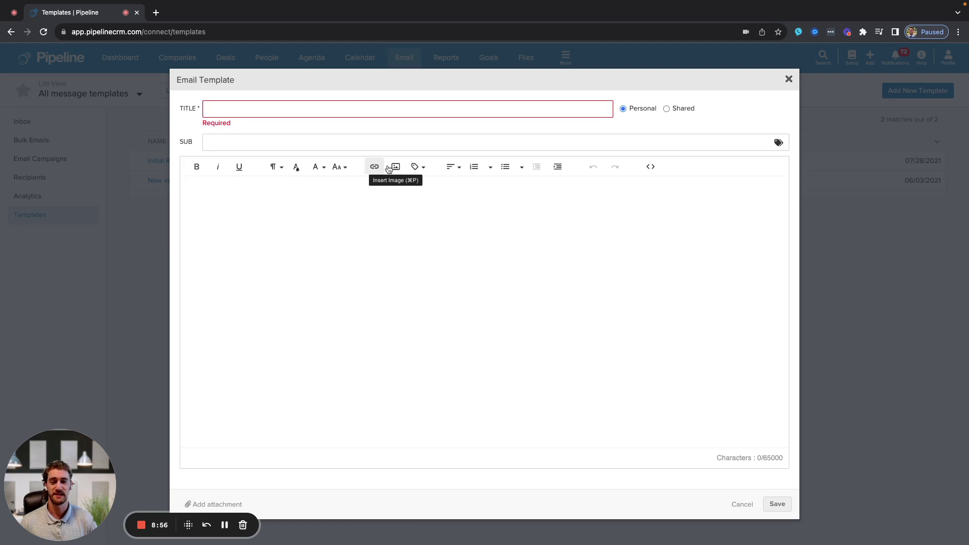
pyautogui.click(419, 168)
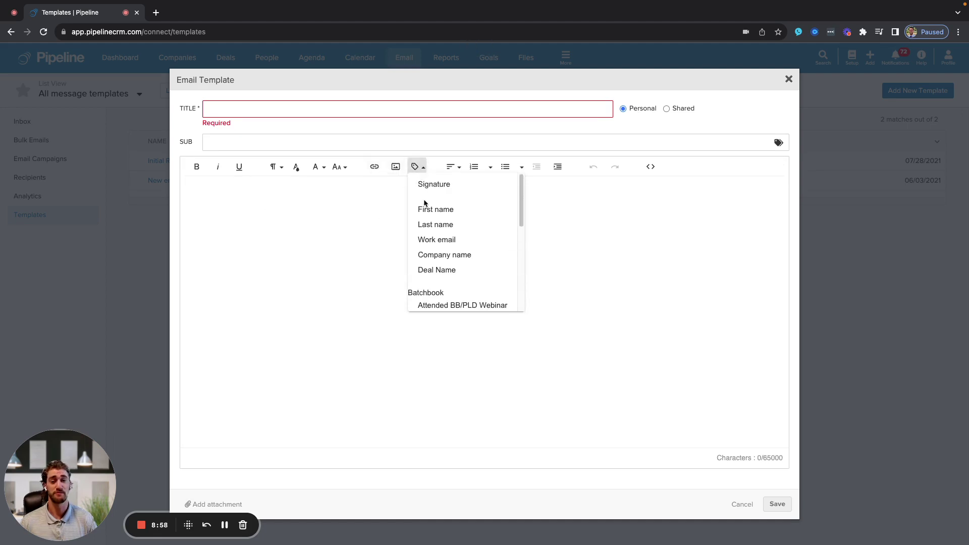
pyautogui.click(426, 208)
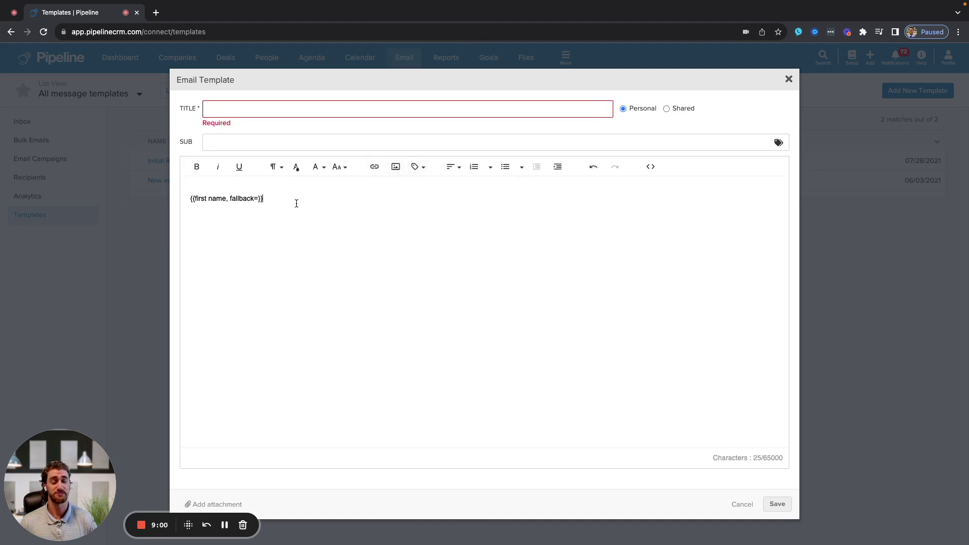
# Step: View the available merge tags and the HTML source of the template draft, and close it without saving
pyautogui.click(417, 167)
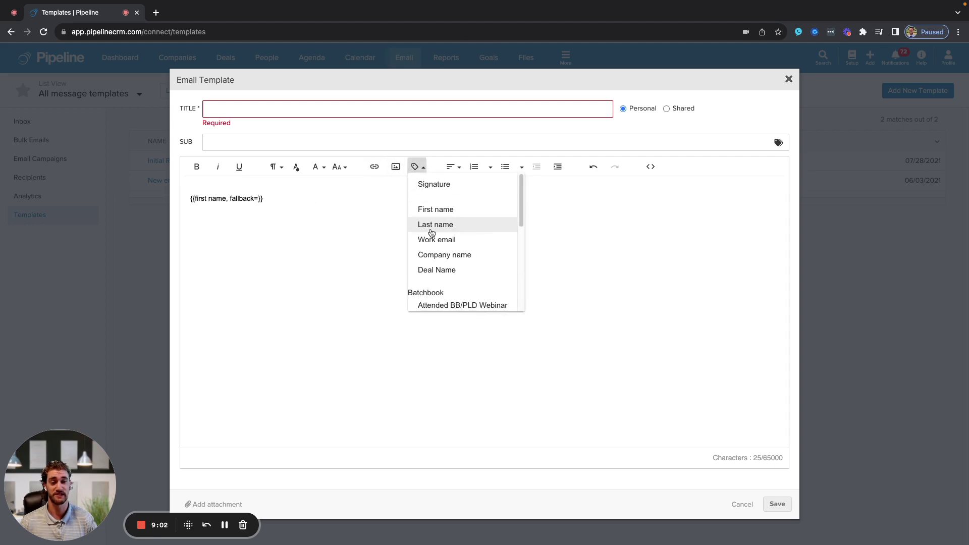
pyautogui.click(577, 216)
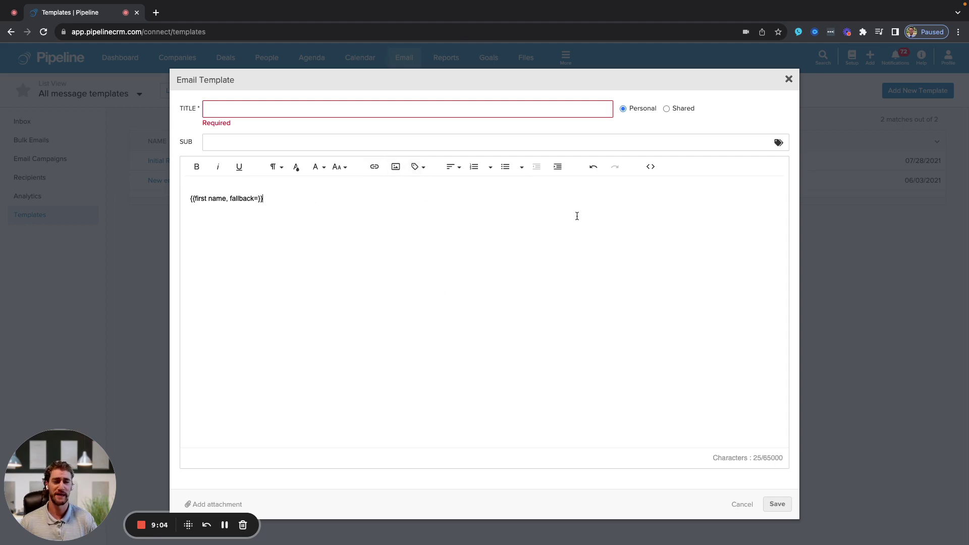
pyautogui.click(651, 167)
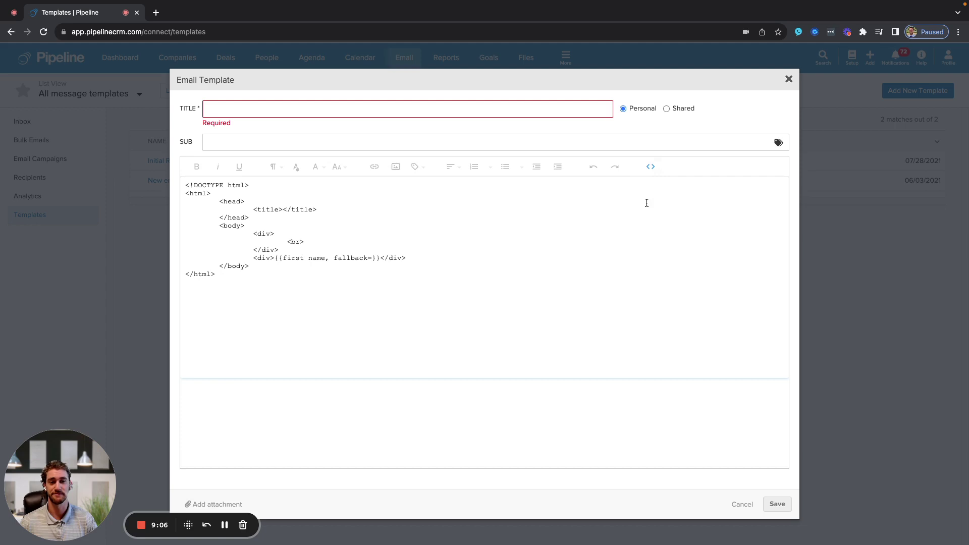
pyautogui.click(788, 79)
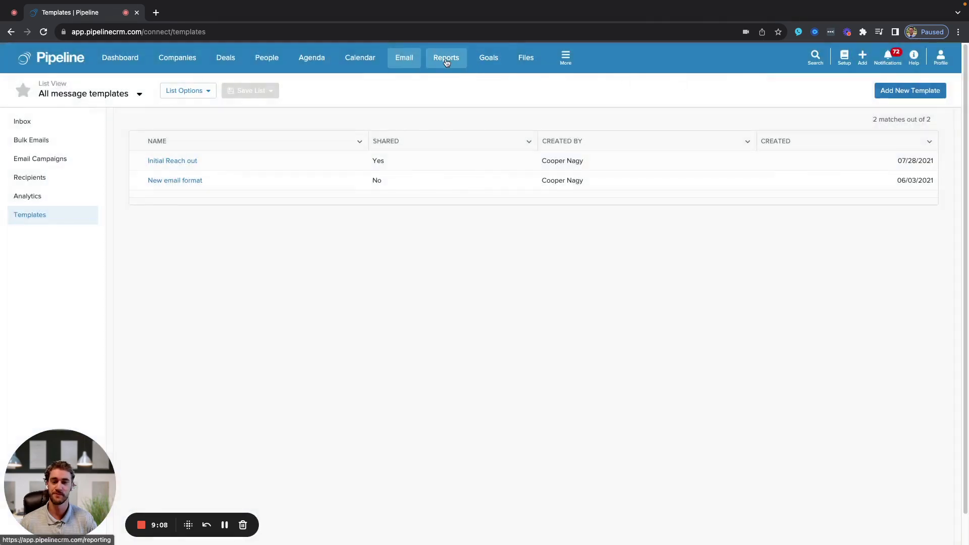
# Step: Open the Expected to Close report and view its segment and X-axis options in the report editor without changing them
pyautogui.click(446, 57)
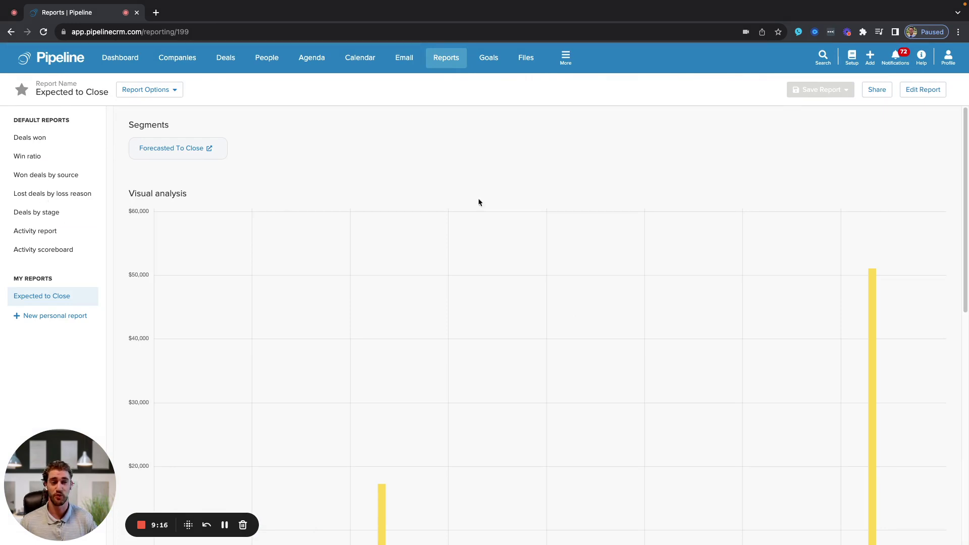
pyautogui.click(920, 96)
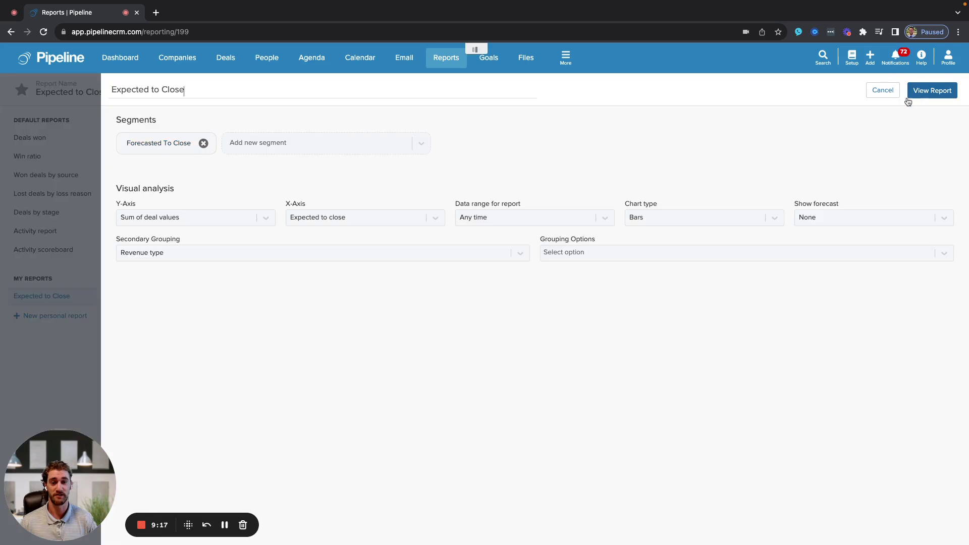
pyautogui.click(342, 147)
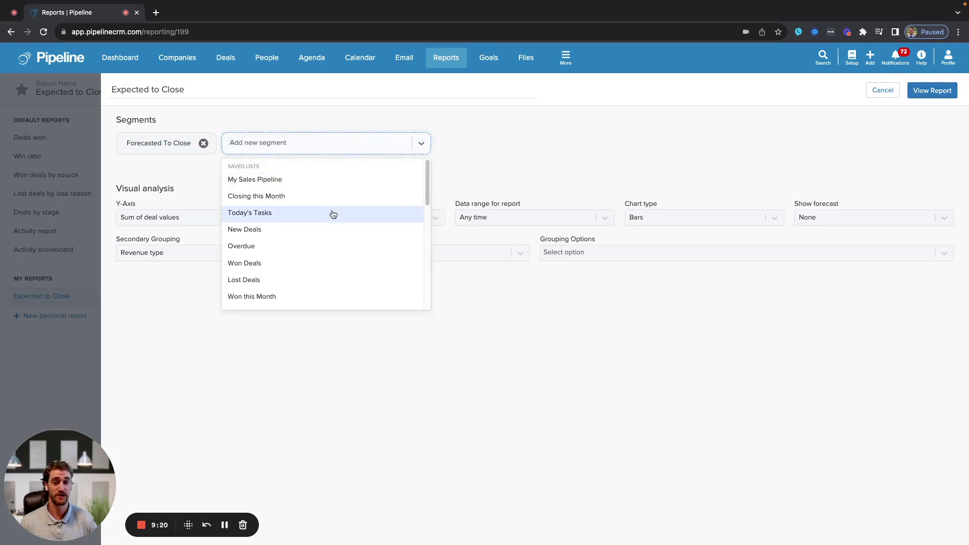
pyautogui.click(516, 165)
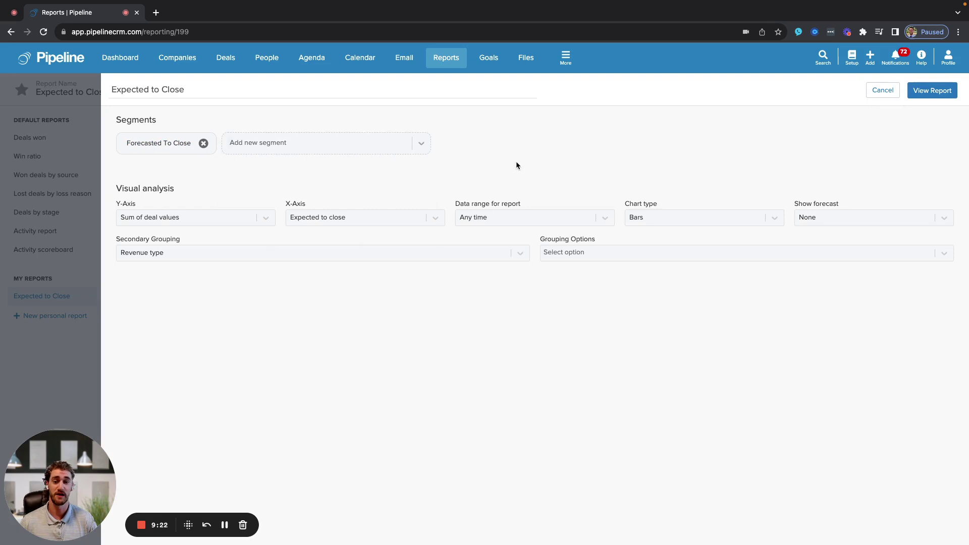
pyautogui.click(390, 217)
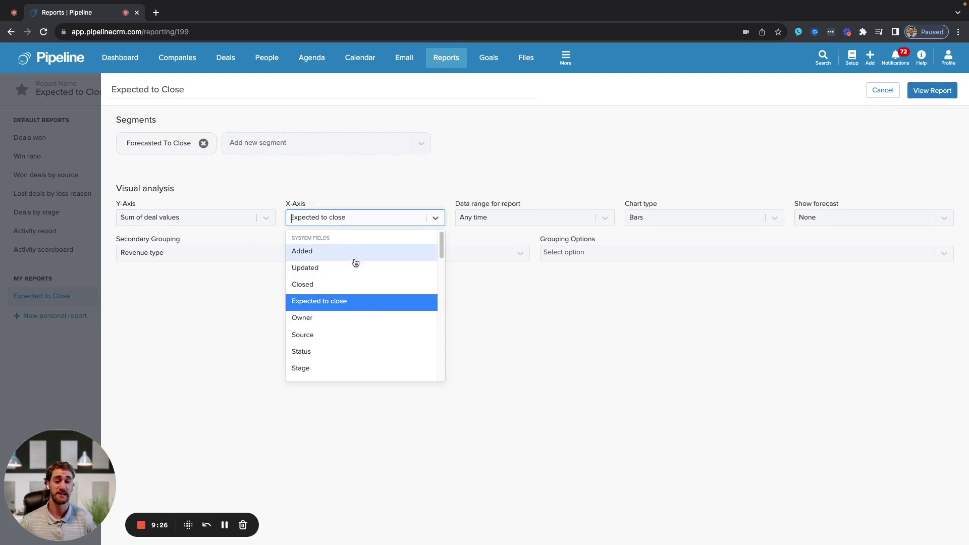
pyautogui.scroll(-5, 357, 268)
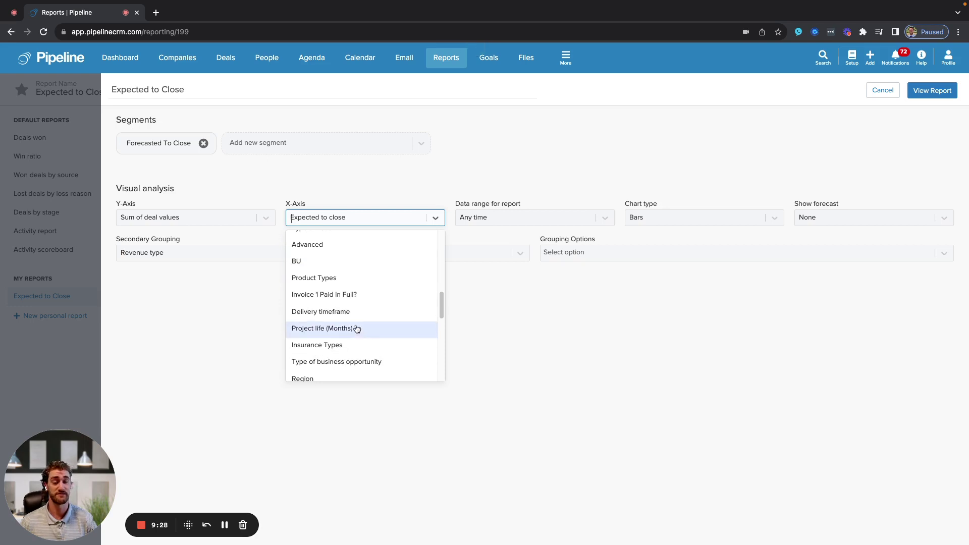
pyautogui.scroll(-1, 358, 318)
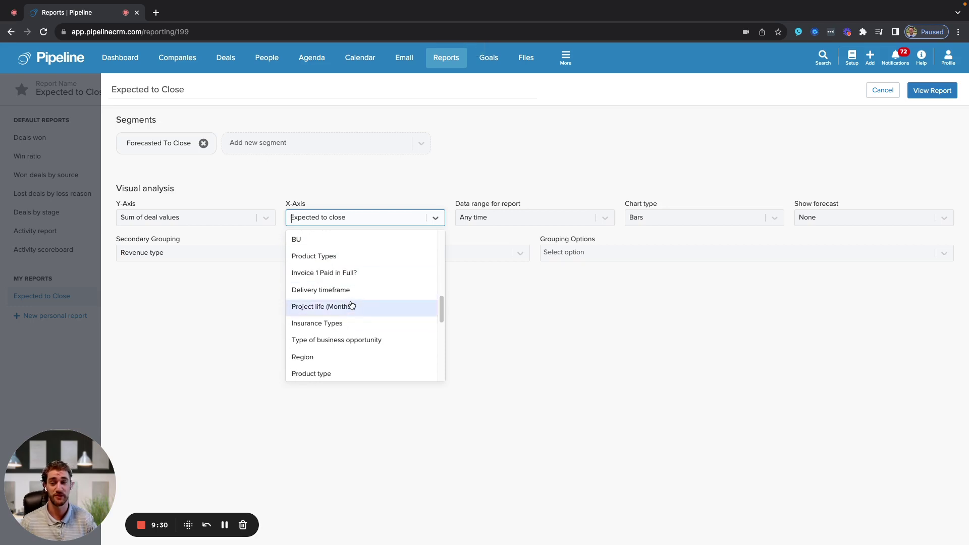
pyautogui.click(881, 92)
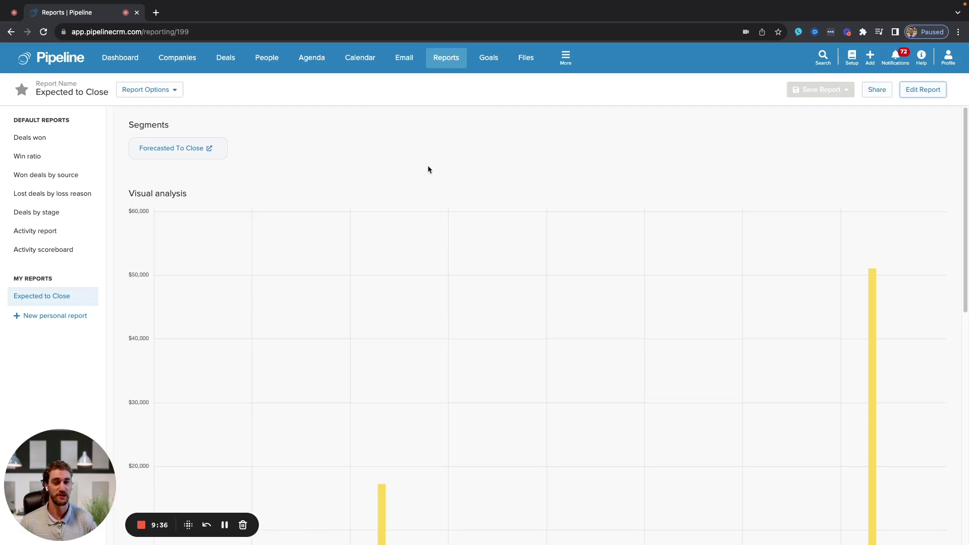
# Step: Open the goals page and view the new individual goal types and the Win more revenue goal form without adding a goal
pyautogui.click(487, 58)
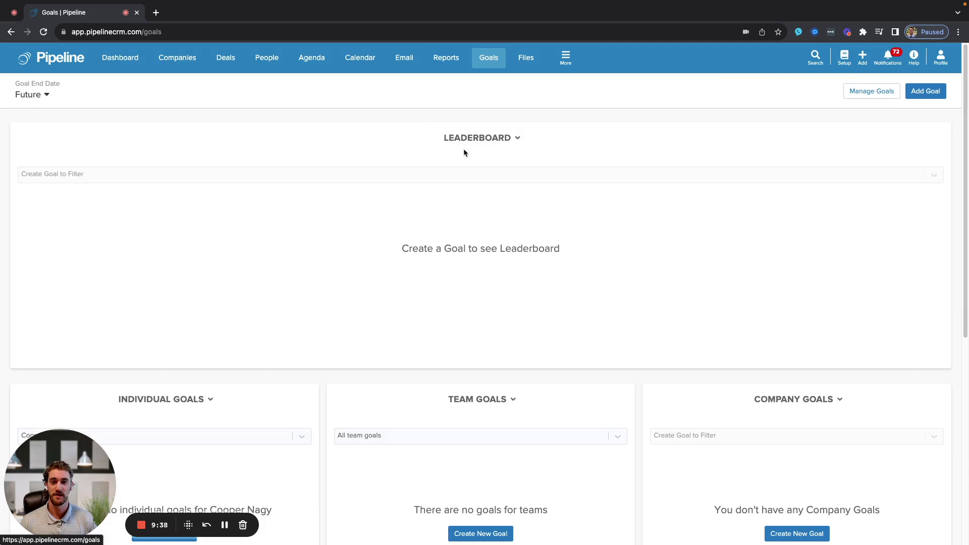
pyautogui.scroll(-5, 372, 154)
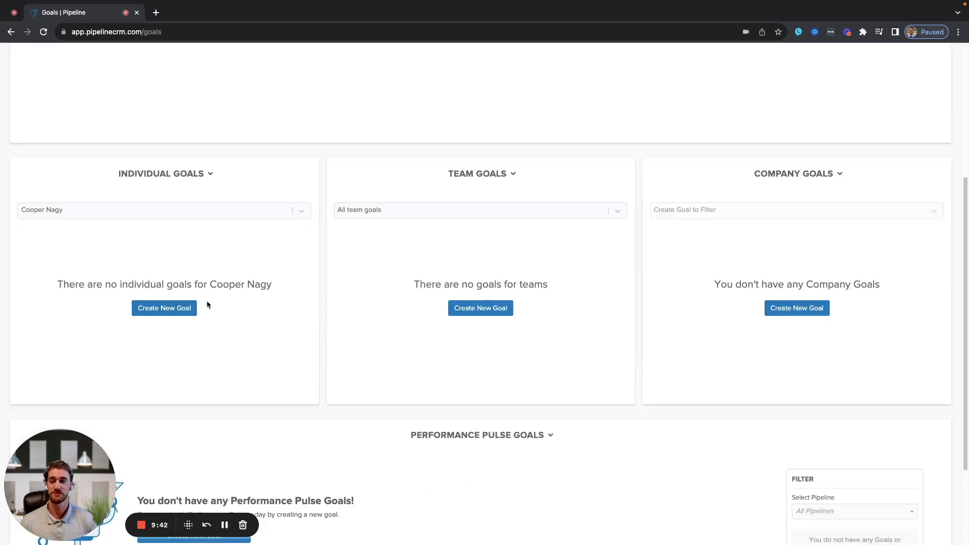
pyautogui.click(157, 312)
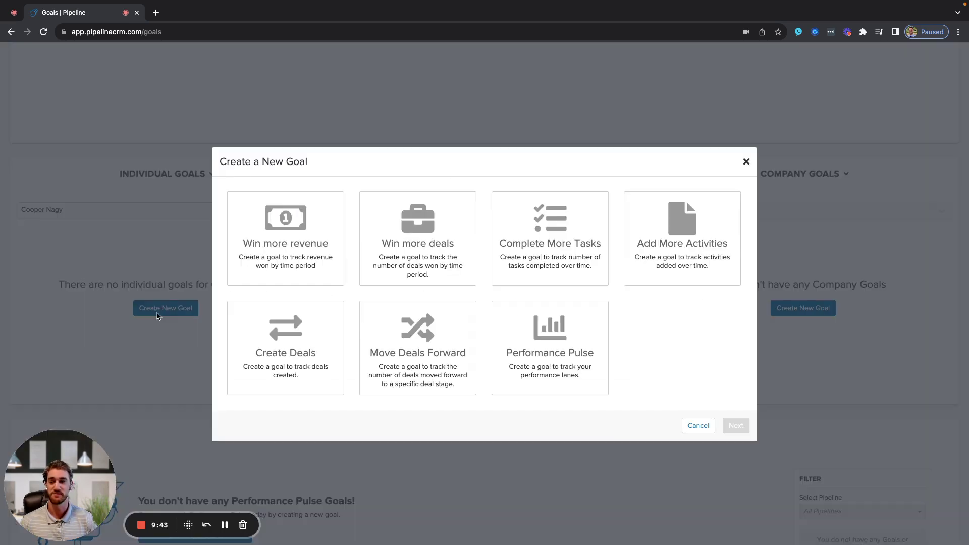
pyautogui.click(281, 236)
pyautogui.click(733, 425)
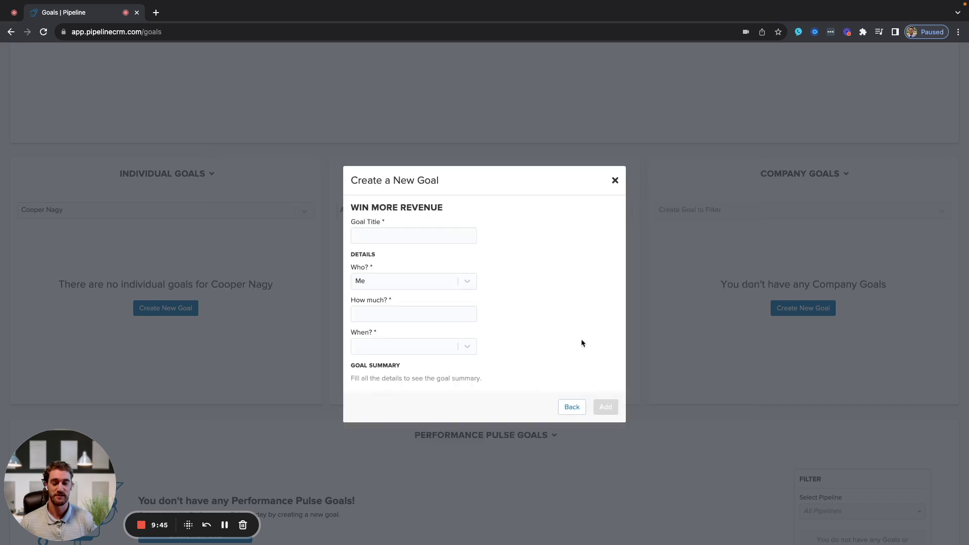
pyautogui.click(579, 406)
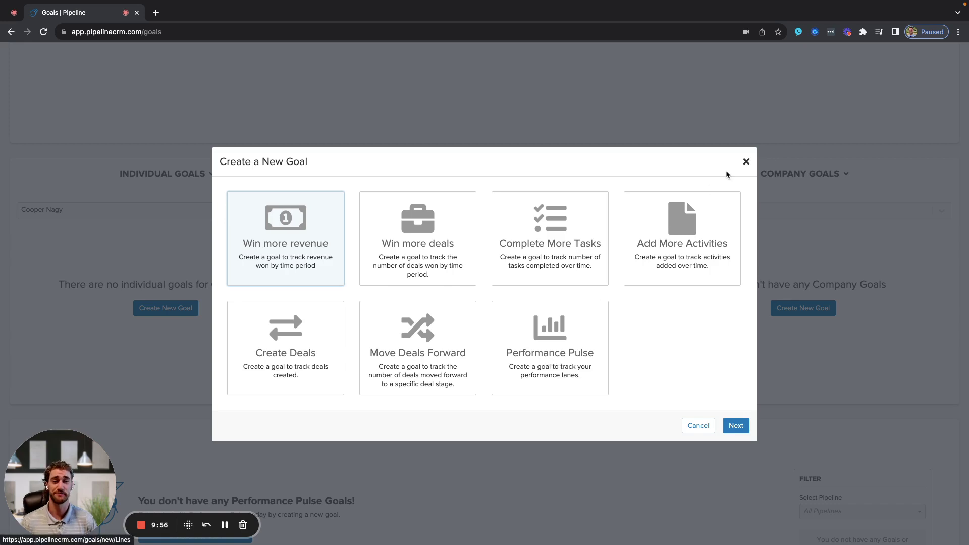
pyautogui.click(746, 161)
pyautogui.scroll(5, 640, 176)
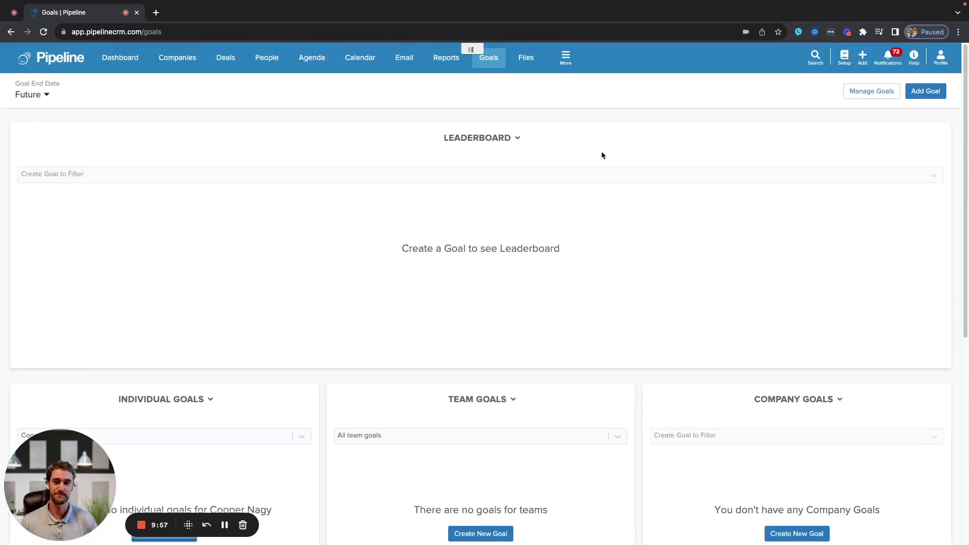
# Step: Open the files page
pyautogui.click(525, 60)
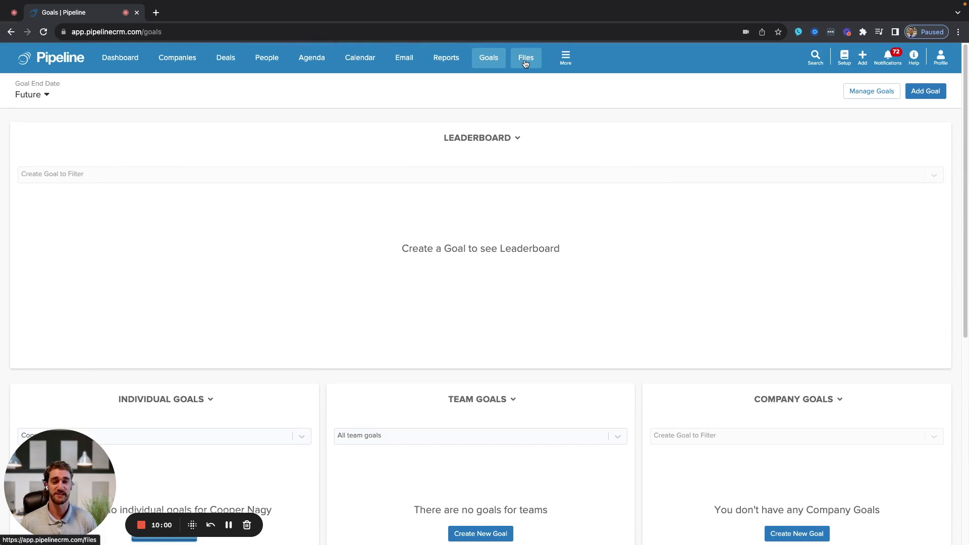